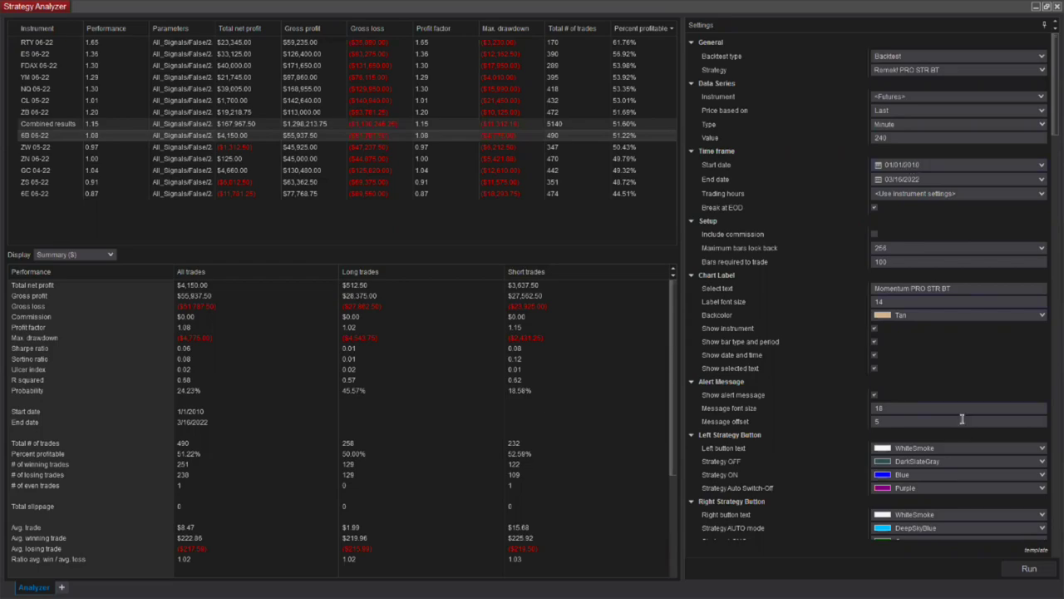
- Mark the 1.5 profit target and stop loss values and circle the Percent profitable column in red
{"action": "scroll", "coordinate": [938, 371], "scroll_direction": "down", "scroll_amount": 5}
{"action": "scroll", "coordinate": [953, 409], "scroll_direction": "down", "scroll_amount": 2}
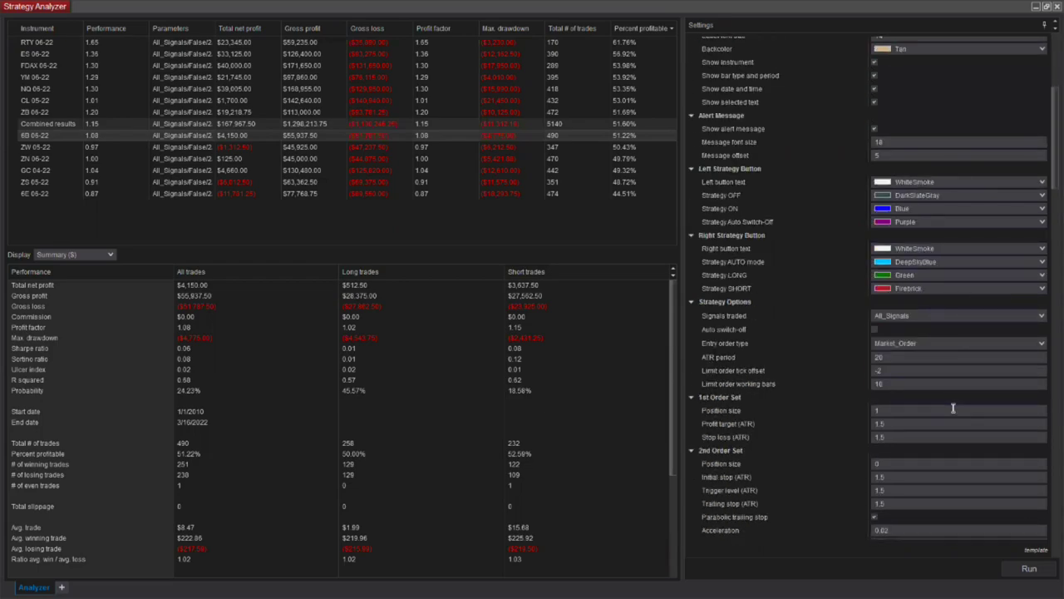
{"action": "scroll", "coordinate": [953, 408], "scroll_direction": "down", "scroll_amount": 2}
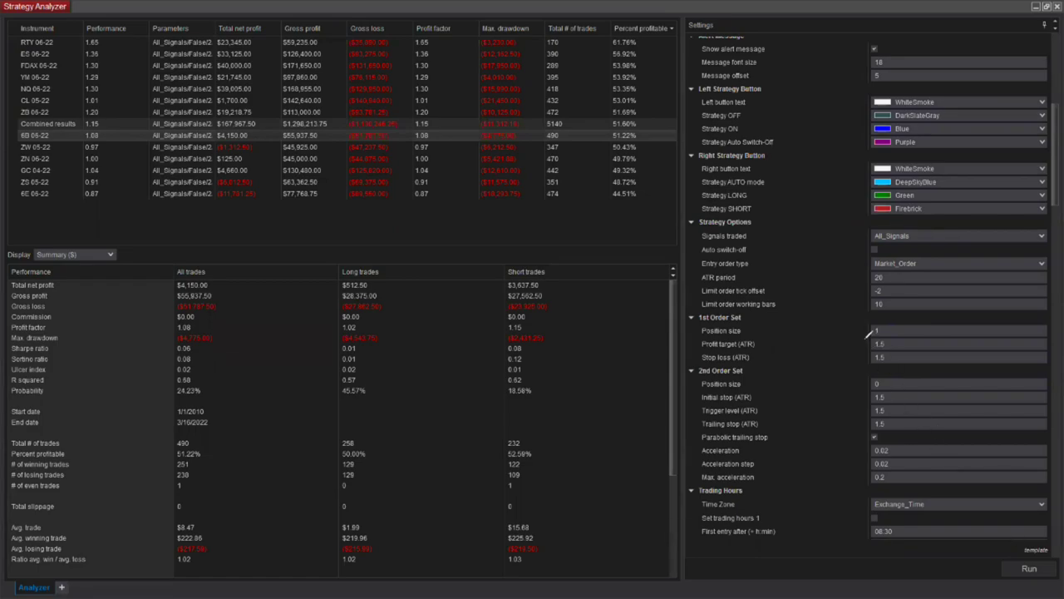
{"action": "mouse_move", "coordinate": [866, 340]}
{"action": "left_mouse_down"}
{"action": "mouse_move", "coordinate": [862, 369]}
{"action": "mouse_move", "coordinate": [888, 371]}
{"action": "mouse_move", "coordinate": [905, 338]}
{"action": "mouse_move", "coordinate": [865, 339]}
{"action": "left_mouse_up"}
{"action": "mouse_move", "coordinate": [665, 27]}
{"action": "left_mouse_down"}
{"action": "mouse_move", "coordinate": [604, 33]}
{"action": "mouse_move", "coordinate": [602, 181]}
{"action": "mouse_move", "coordinate": [620, 208]}
{"action": "mouse_move", "coordinate": [672, 195]}
{"action": "mouse_move", "coordinate": [669, 37]}
{"action": "left_mouse_up"}
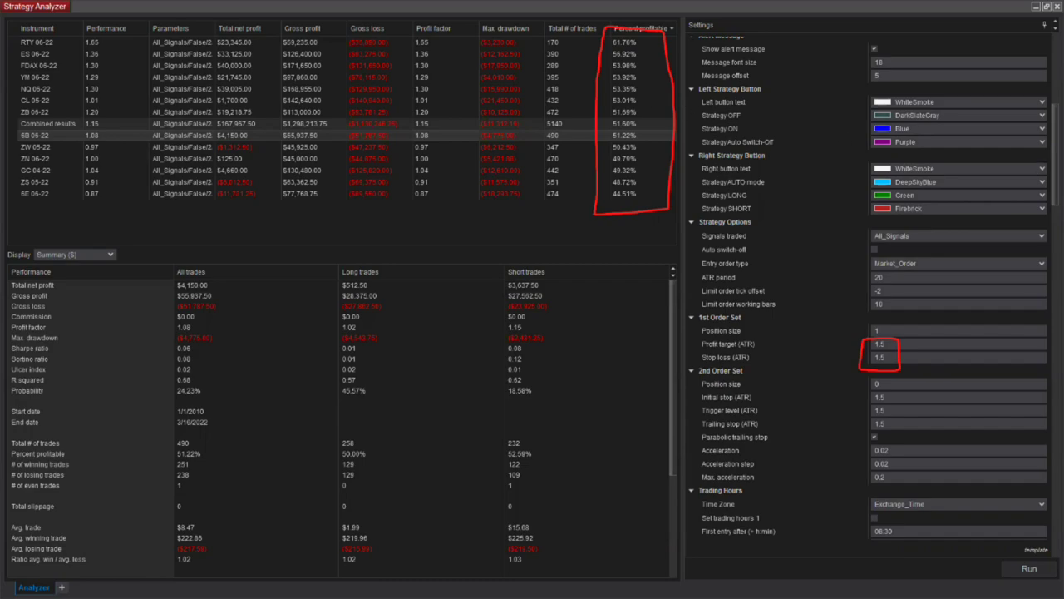
- Circle and underline the second order set's position size 0, then bring up the template save dialog
{"action": "mouse_move", "coordinate": [875, 378]}
{"action": "left_mouse_down"}
{"action": "mouse_move", "coordinate": [865, 388]}
{"action": "mouse_move", "coordinate": [889, 389]}
{"action": "mouse_move", "coordinate": [888, 374]}
{"action": "mouse_move", "coordinate": [878, 371]}
{"action": "mouse_move", "coordinate": [908, 424]}
{"action": "mouse_move", "coordinate": [888, 428]}
{"action": "left_mouse_up"}
{"action": "left_click_drag", "start_coordinate": [893, 384], "coordinate": [910, 384]}
{"action": "mouse_move", "coordinate": [989, 558]}
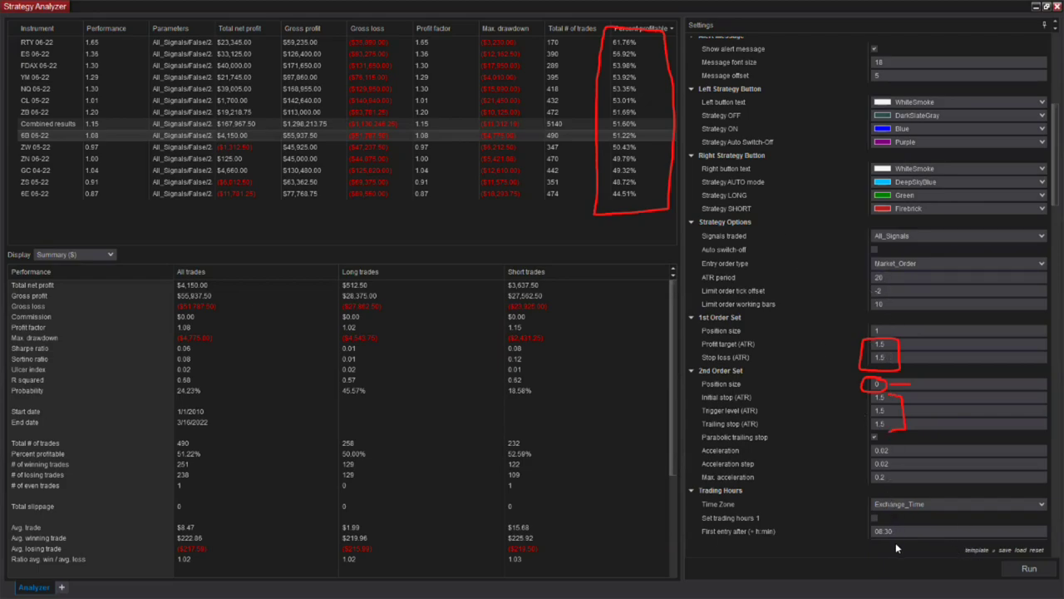
{"action": "left_click", "coordinate": [1005, 550]}
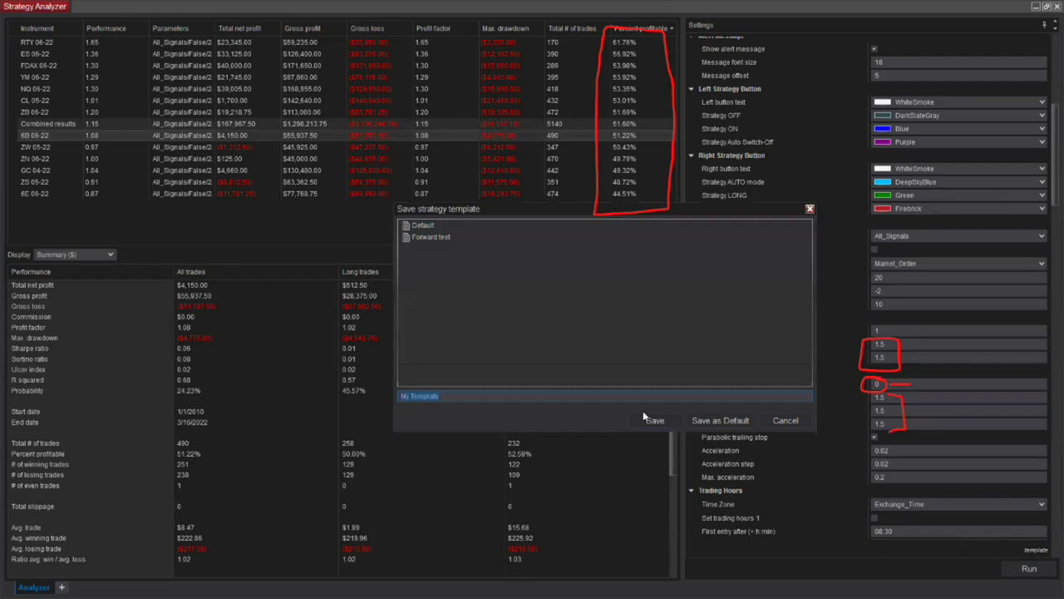
- Save the settings as the Default template, replacing the existing one, and clear the red marks
{"action": "left_click", "coordinate": [719, 419]}
{"action": "left_click", "coordinate": [629, 336]}
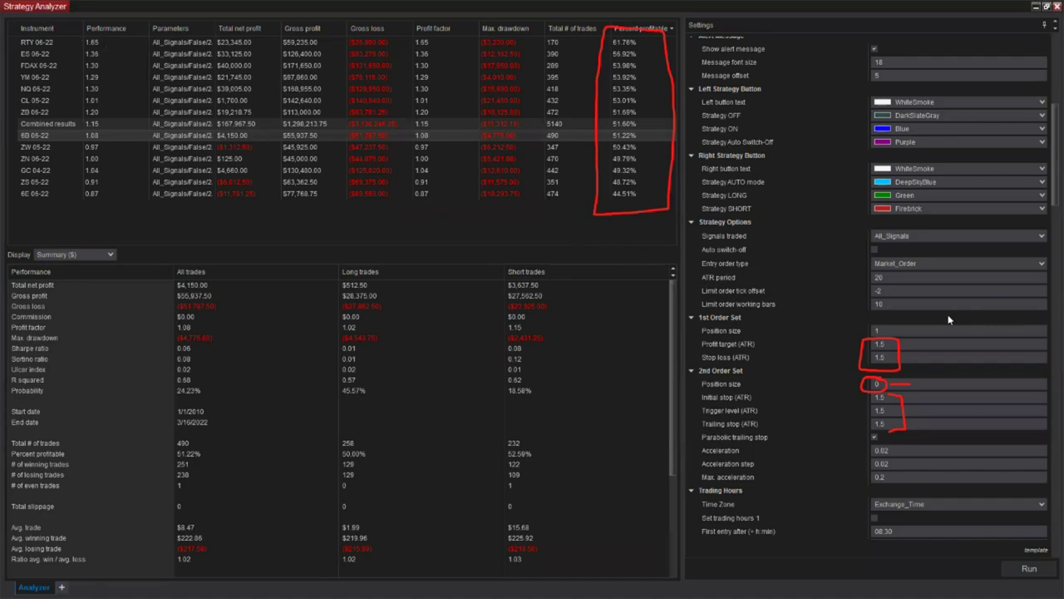
{"action": "mouse_move", "coordinate": [854, 307]}
{"action": "key", "text": "Escape"}
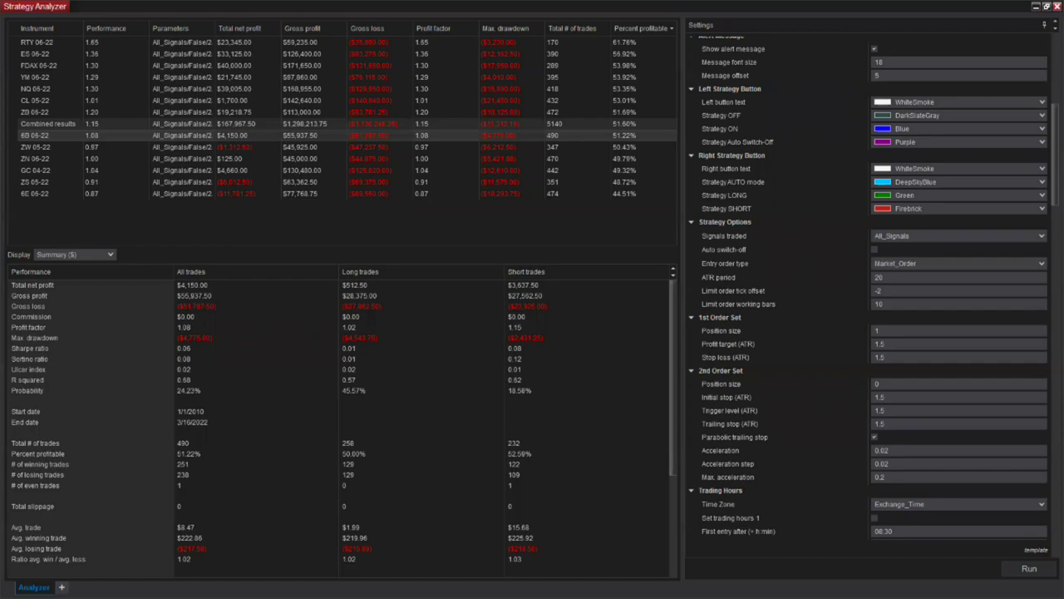
{"action": "scroll", "coordinate": [918, 61], "scroll_direction": "up", "scroll_amount": 8}
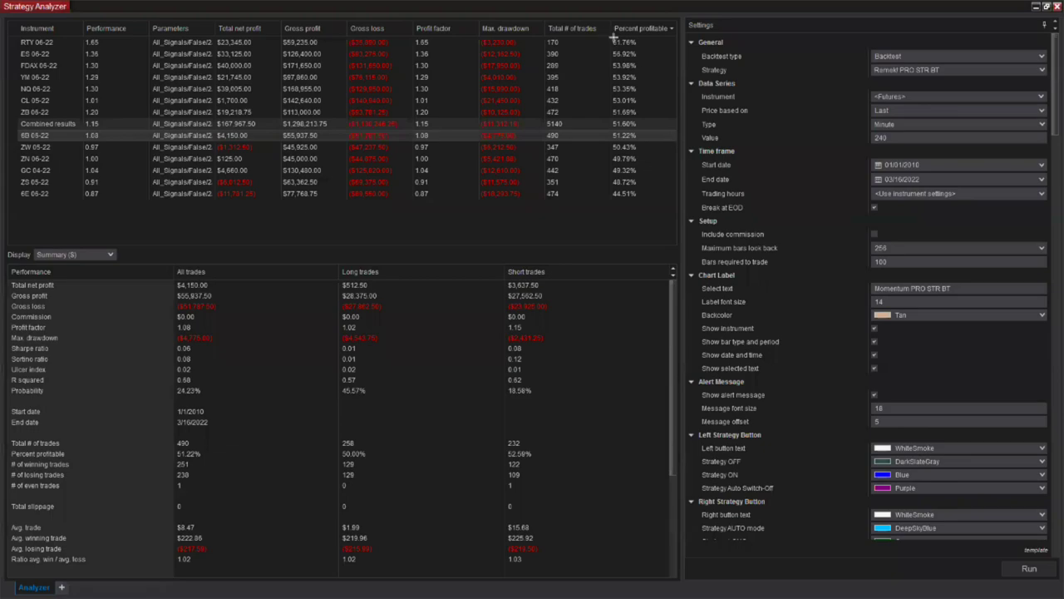
- Box the Percent profitable column, start/end dates, Minute 240 bar setting and Futures instrument in red
{"action": "mouse_move", "coordinate": [606, 32]}
{"action": "left_mouse_down"}
{"action": "mouse_move", "coordinate": [636, 105]}
{"action": "mouse_move", "coordinate": [651, 201]}
{"action": "left_mouse_up"}
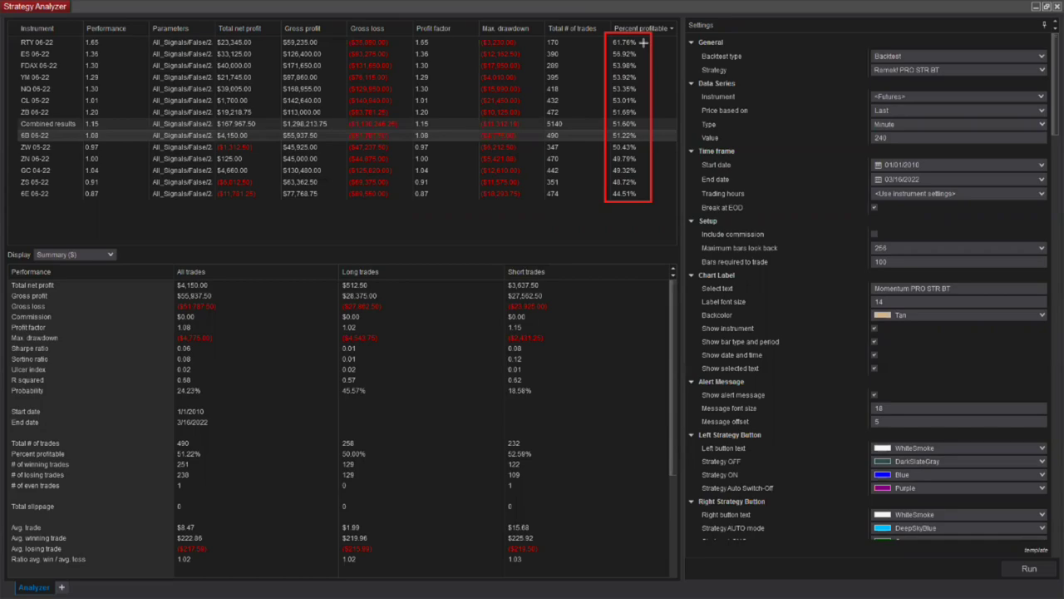
{"action": "left_click_drag", "start_coordinate": [861, 154], "coordinate": [935, 187]}
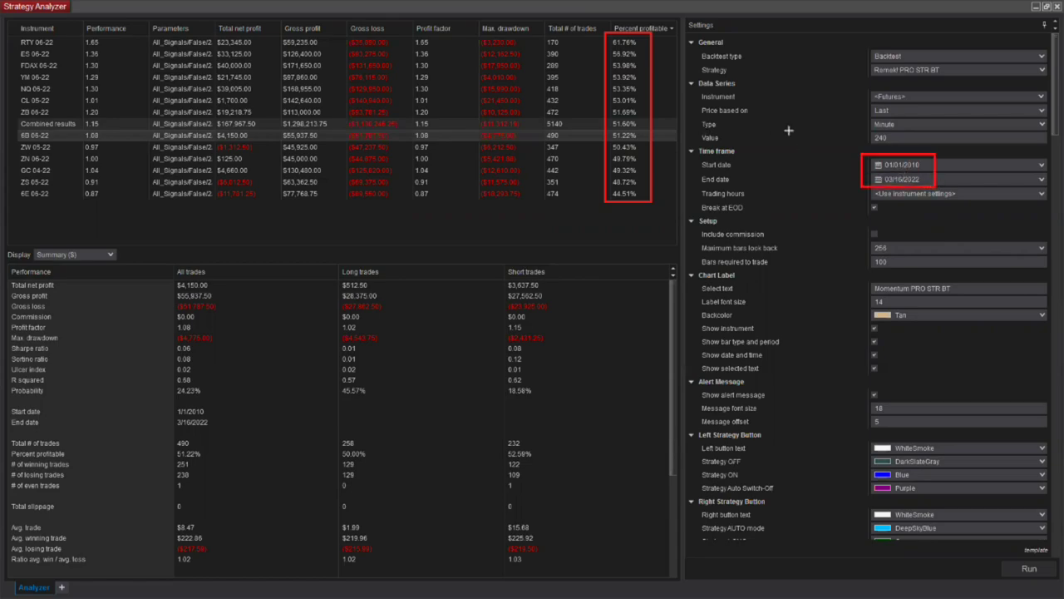
{"action": "left_click_drag", "start_coordinate": [862, 116], "coordinate": [906, 150]}
{"action": "left_click_drag", "start_coordinate": [862, 90], "coordinate": [913, 103]}
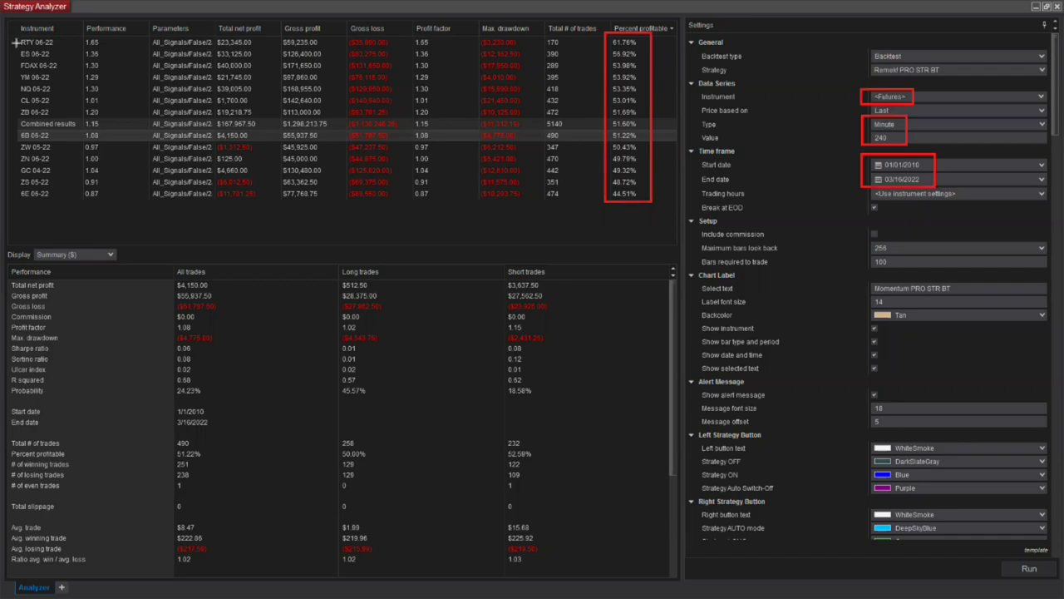
- Box the RTY–NQ and CL–6E result rows and the top five Percent profitable values
{"action": "mouse_move", "coordinate": [11, 36]}
{"action": "left_mouse_down"}
{"action": "mouse_move", "coordinate": [38, 63]}
{"action": "mouse_move", "coordinate": [158, 86]}
{"action": "left_mouse_up"}
{"action": "left_click_drag", "start_coordinate": [223, 89], "coordinate": [653, 95]}
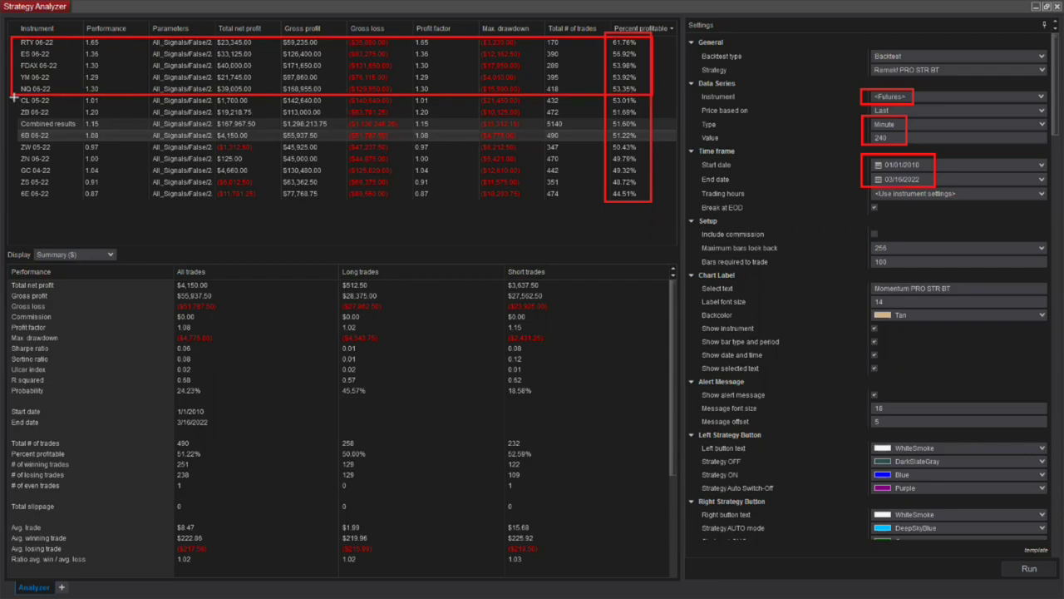
{"action": "mouse_move", "coordinate": [13, 97]}
{"action": "left_mouse_down"}
{"action": "mouse_move", "coordinate": [23, 153]}
{"action": "mouse_move", "coordinate": [53, 200]}
{"action": "mouse_move", "coordinate": [341, 209]}
{"action": "mouse_move", "coordinate": [661, 202]}
{"action": "left_mouse_up"}
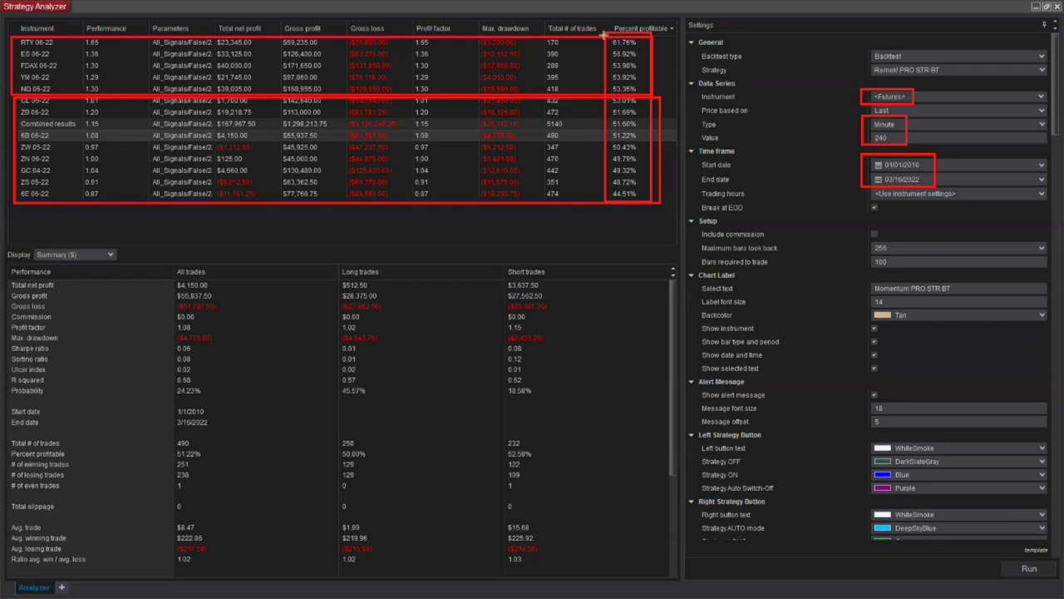
{"action": "mouse_move", "coordinate": [603, 33]}
{"action": "left_mouse_down"}
{"action": "mouse_move", "coordinate": [622, 82]}
{"action": "mouse_move", "coordinate": [638, 101]}
{"action": "mouse_move", "coordinate": [656, 97]}
{"action": "left_mouse_up"}
{"action": "left_click_drag", "start_coordinate": [656, 97], "coordinate": [654, 95]}
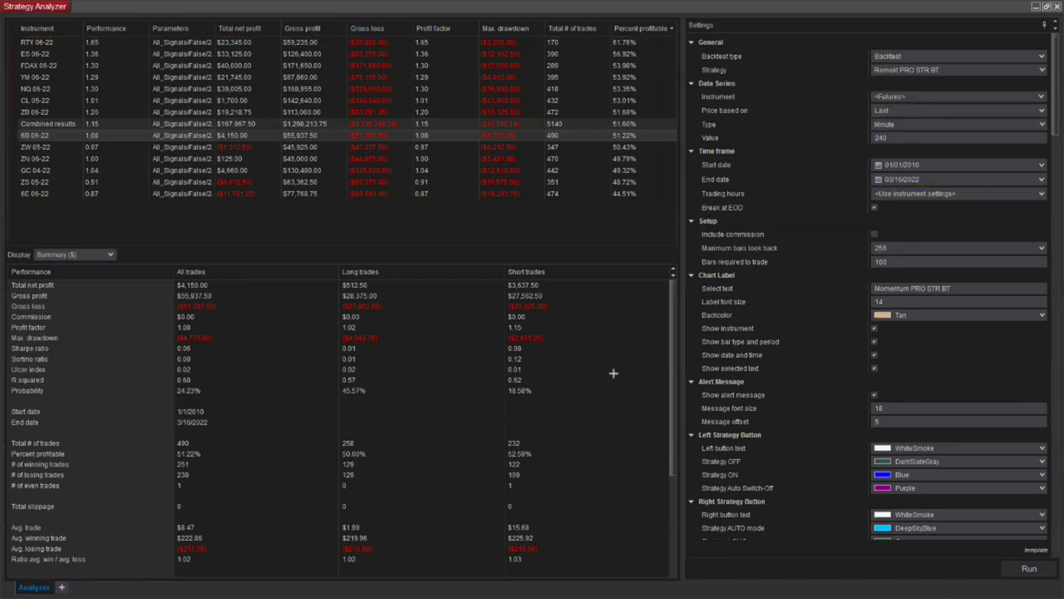
- Draw a red box around the whole Percent profitable column, 61.76% down to 44.51%
{"action": "mouse_move", "coordinate": [607, 35]}
{"action": "left_mouse_down"}
{"action": "mouse_move", "coordinate": [623, 46]}
{"action": "mouse_move", "coordinate": [645, 207]}
{"action": "left_mouse_up"}
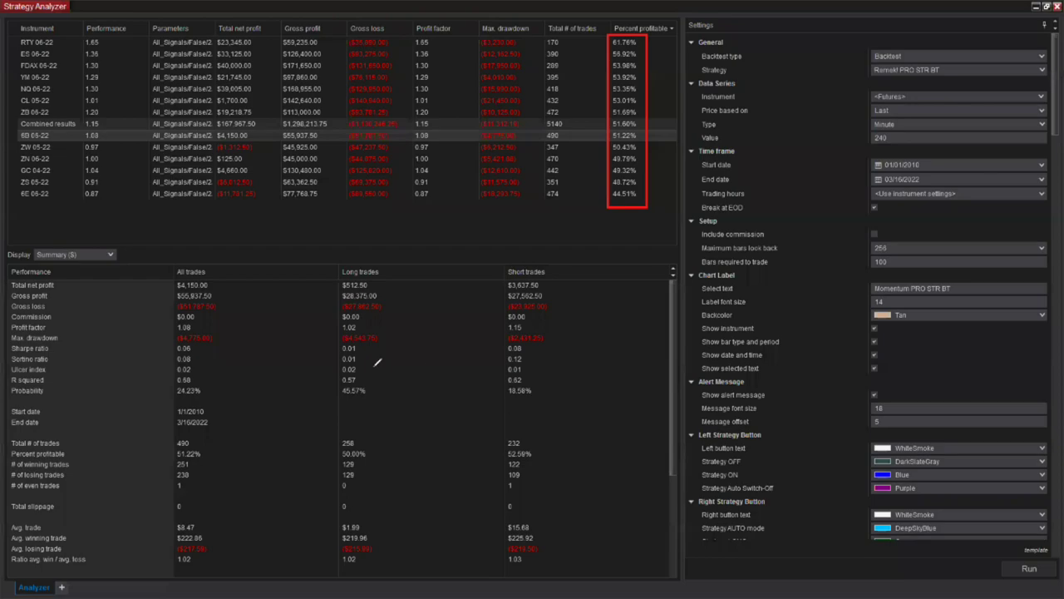
{"action": "mouse_move", "coordinate": [220, 448]}
{"action": "left_mouse_down"}
{"action": "mouse_move", "coordinate": [234, 426]}
{"action": "mouse_move", "coordinate": [322, 379]}
{"action": "left_mouse_up"}
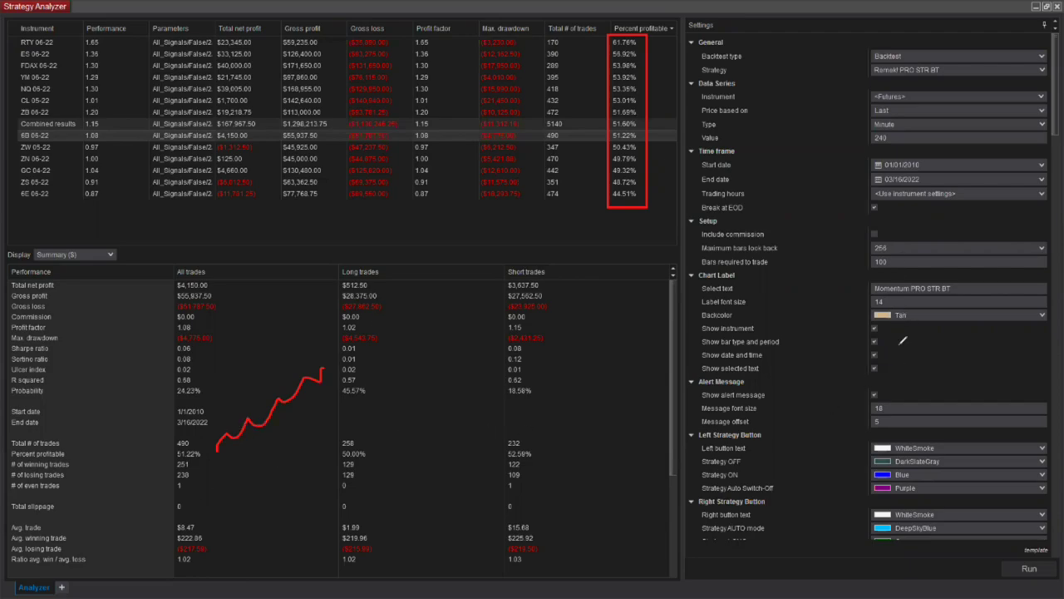
{"action": "mouse_move", "coordinate": [245, 419]}
{"action": "left_mouse_down"}
{"action": "mouse_move", "coordinate": [288, 418]}
{"action": "mouse_move", "coordinate": [271, 407]}
{"action": "mouse_move", "coordinate": [298, 405]}
{"action": "left_mouse_up"}
{"action": "key", "text": "Escape"}
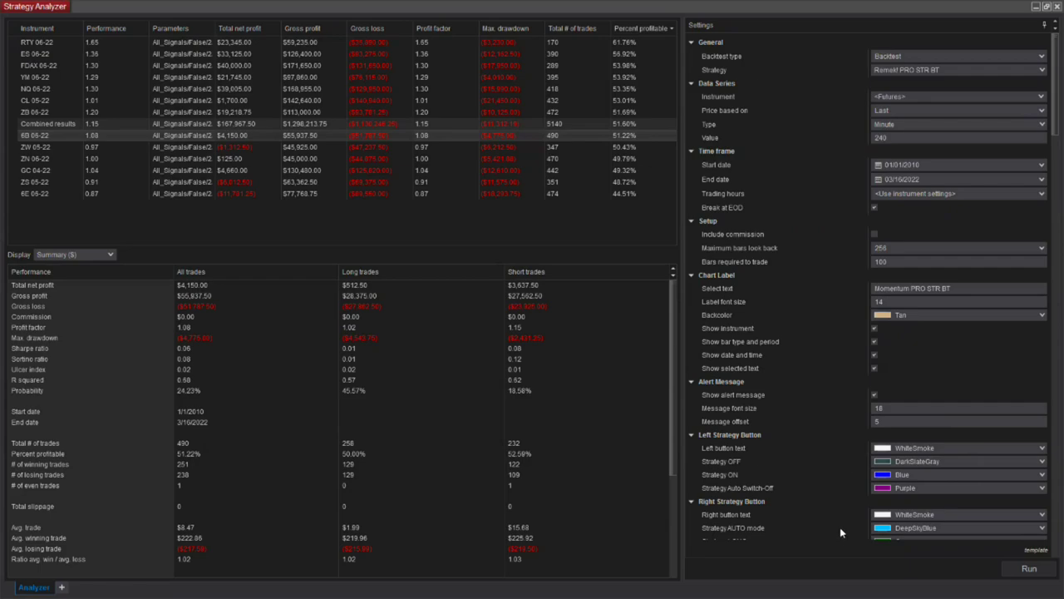
- Change the 2nd Order Set position size from 0 to 1 and box that row in red
{"action": "scroll", "coordinate": [832, 497], "scroll_direction": "down", "scroll_amount": 2}
{"action": "scroll", "coordinate": [827, 488], "scroll_direction": "down", "scroll_amount": 5}
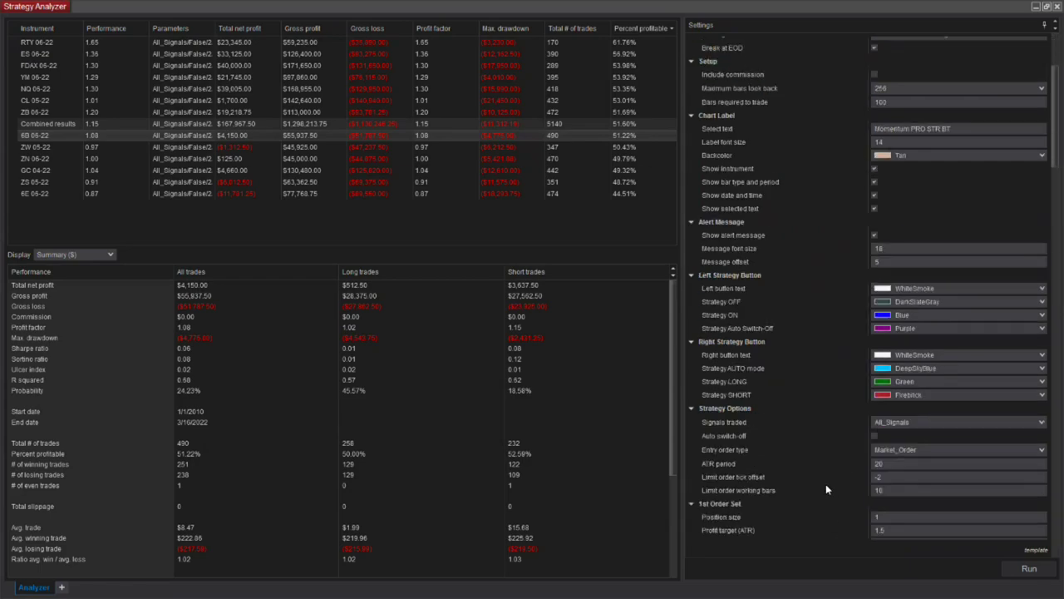
{"action": "scroll", "coordinate": [820, 486], "scroll_direction": "down", "scroll_amount": 2}
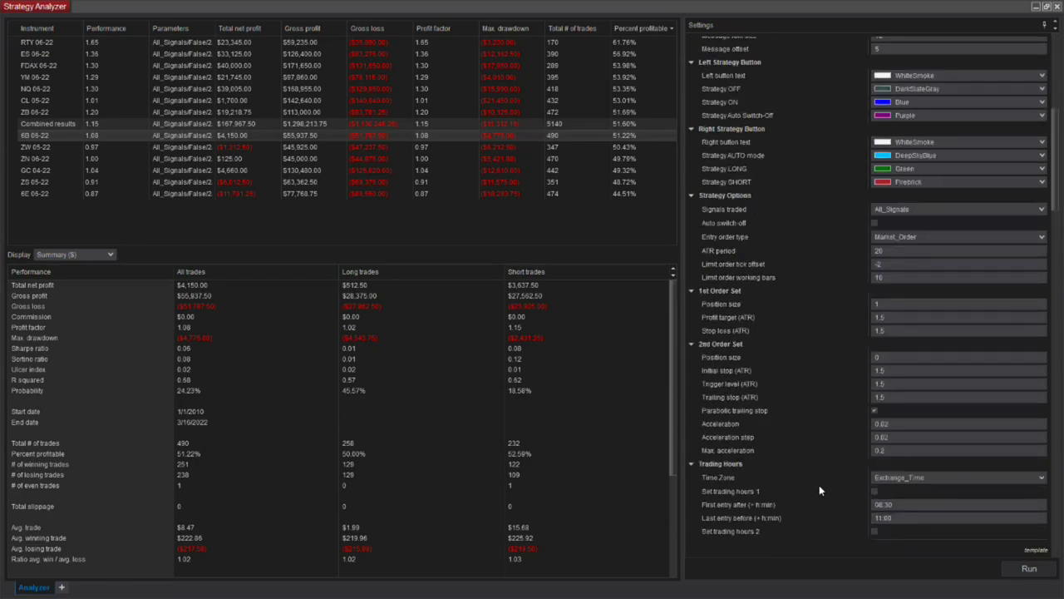
{"action": "scroll", "coordinate": [818, 485], "scroll_direction": "down", "scroll_amount": 1}
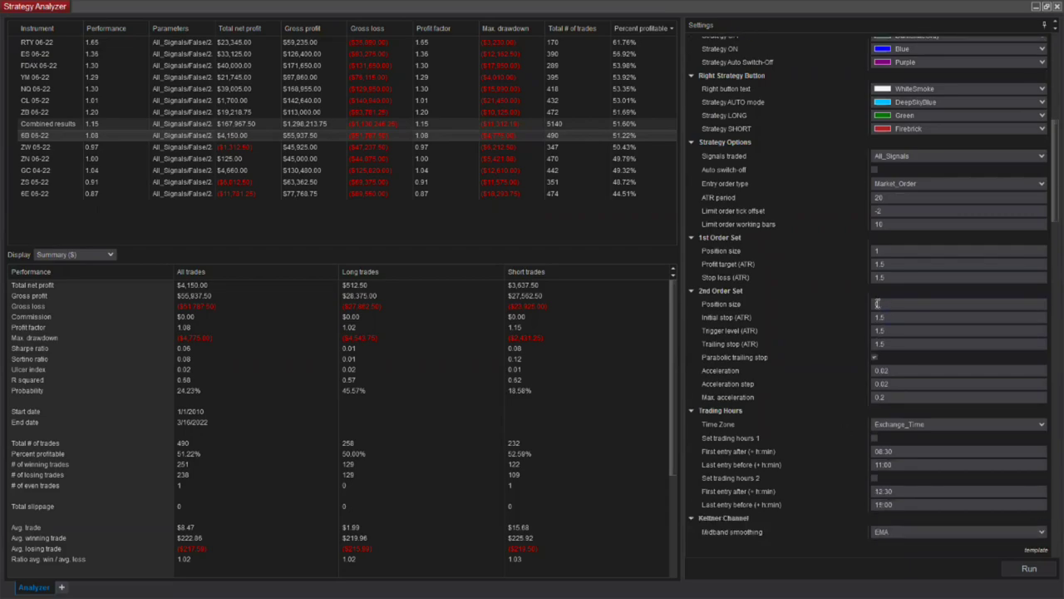
{"action": "left_click", "coordinate": [883, 304]}
{"action": "type", "text": "1"}
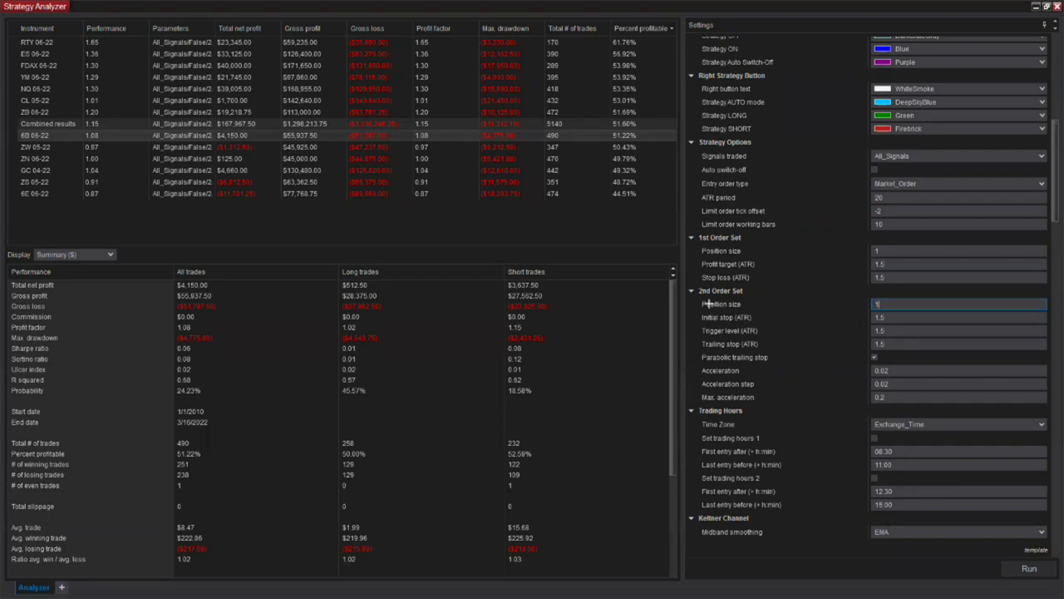
{"action": "left_click_drag", "start_coordinate": [690, 297], "coordinate": [892, 309]}
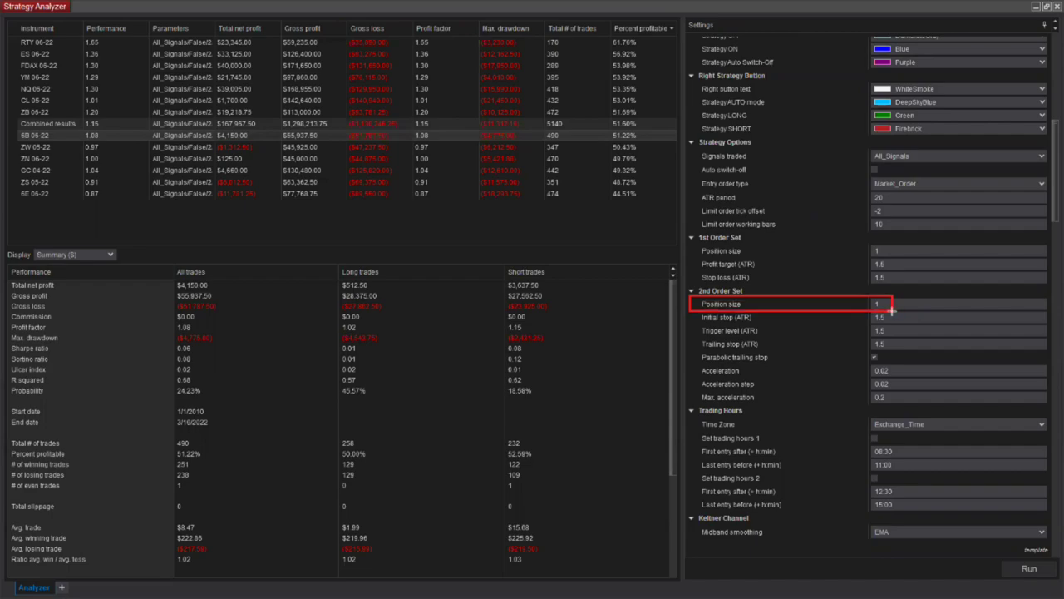
- Mark the profit target, stop loss and trigger values and underline the Profit target, Initial stop and Trailing stop labels
{"action": "mouse_move", "coordinate": [866, 259]}
{"action": "left_mouse_down"}
{"action": "mouse_move", "coordinate": [891, 285]}
{"action": "mouse_move", "coordinate": [890, 350]}
{"action": "left_mouse_up"}
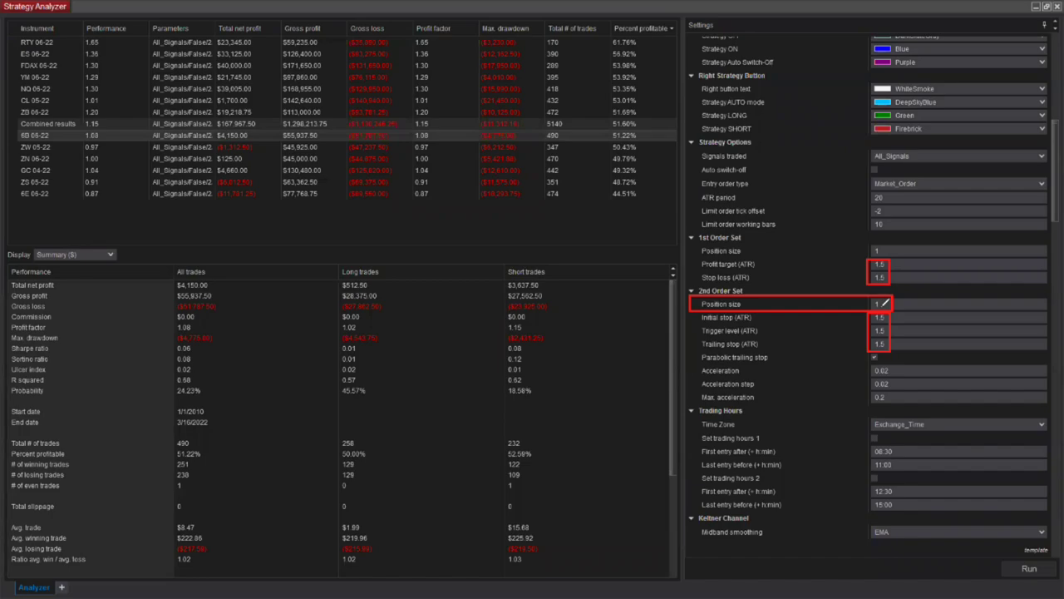
{"action": "left_click_drag", "start_coordinate": [895, 266], "coordinate": [912, 264]}
{"action": "left_click_drag", "start_coordinate": [911, 330], "coordinate": [896, 331]}
{"action": "left_click_drag", "start_coordinate": [905, 277], "coordinate": [893, 278]}
{"action": "mouse_move", "coordinate": [738, 267]}
{"action": "left_mouse_down"}
{"action": "mouse_move", "coordinate": [703, 267]}
{"action": "mouse_move", "coordinate": [693, 279]}
{"action": "mouse_move", "coordinate": [704, 285]}
{"action": "left_mouse_up"}
{"action": "left_click_drag", "start_coordinate": [695, 324], "coordinate": [761, 317]}
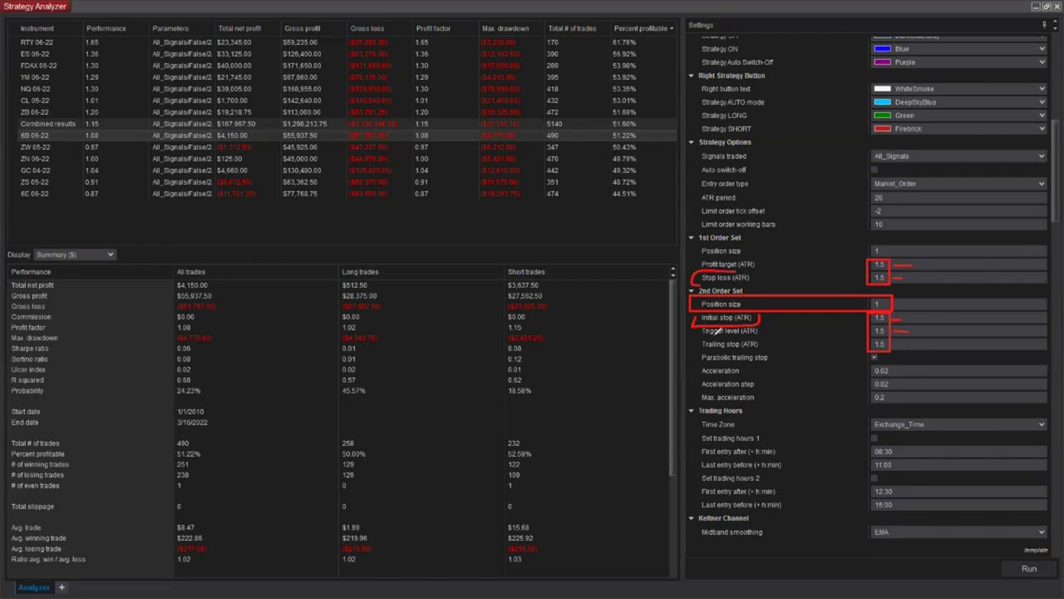
{"action": "mouse_move", "coordinate": [693, 339]}
{"action": "left_mouse_down"}
{"action": "mouse_move", "coordinate": [758, 349]}
{"action": "mouse_move", "coordinate": [765, 326]}
{"action": "mouse_move", "coordinate": [696, 330]}
{"action": "left_mouse_up"}
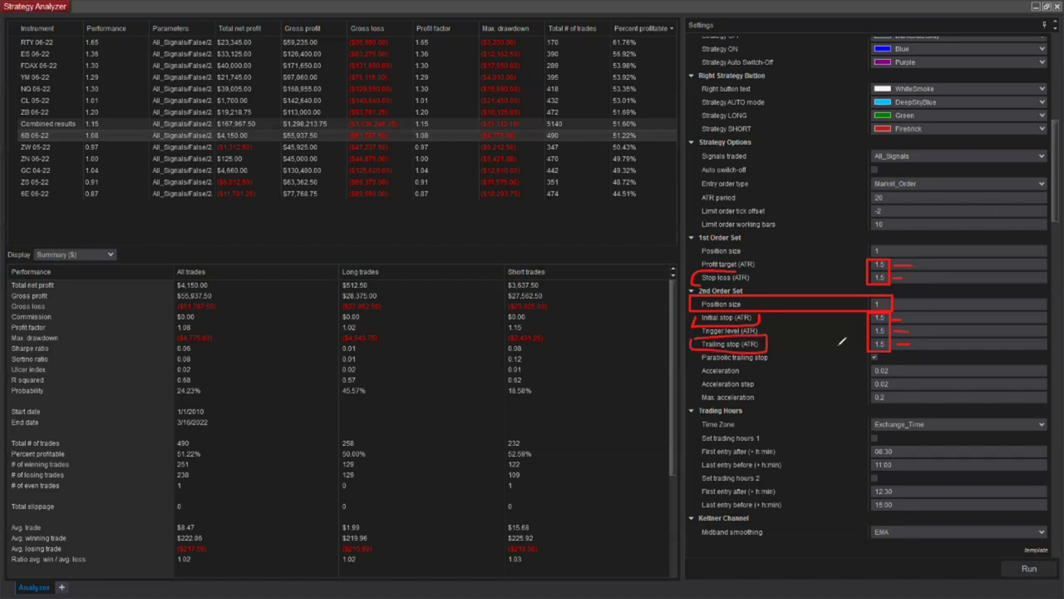
- Squiggle over the average trade results and outline the parabolic stop settings in red
{"action": "left_click_drag", "start_coordinate": [224, 464], "coordinate": [311, 375]}
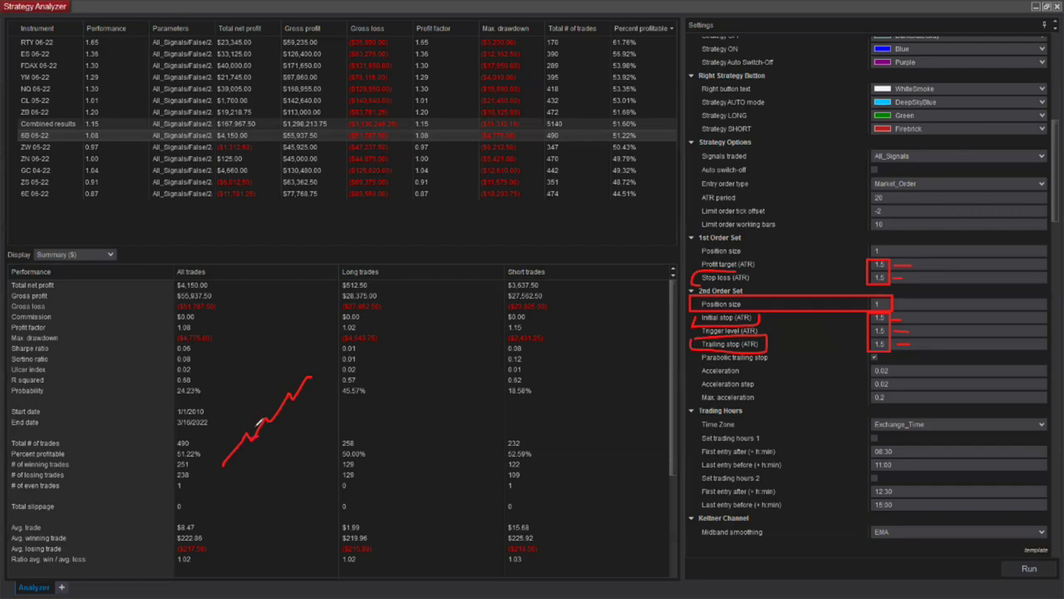
{"action": "left_click_drag", "start_coordinate": [252, 428], "coordinate": [320, 379]}
{"action": "mouse_move", "coordinate": [692, 346]}
{"action": "left_mouse_down"}
{"action": "mouse_move", "coordinate": [685, 397]}
{"action": "mouse_move", "coordinate": [722, 399]}
{"action": "left_mouse_up"}
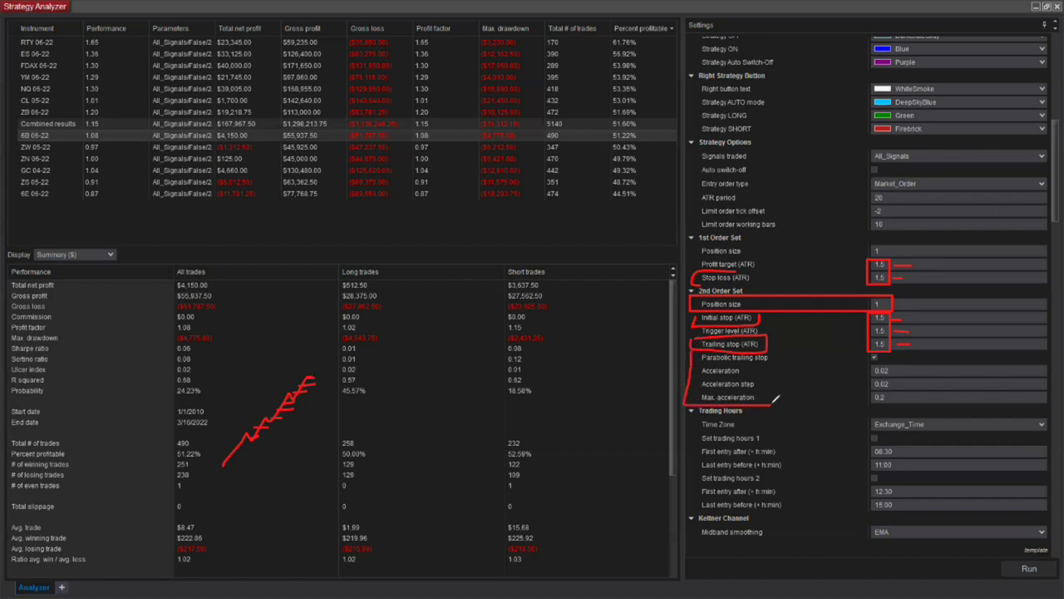
{"action": "mouse_move", "coordinate": [774, 399]}
{"action": "left_mouse_down"}
{"action": "mouse_move", "coordinate": [785, 349]}
{"action": "mouse_move", "coordinate": [697, 354]}
{"action": "left_mouse_up"}
- Toggle the Parabolic trailing stop on and off, leave it unchecked, and clear the annotations
{"action": "left_click", "coordinate": [874, 357]}
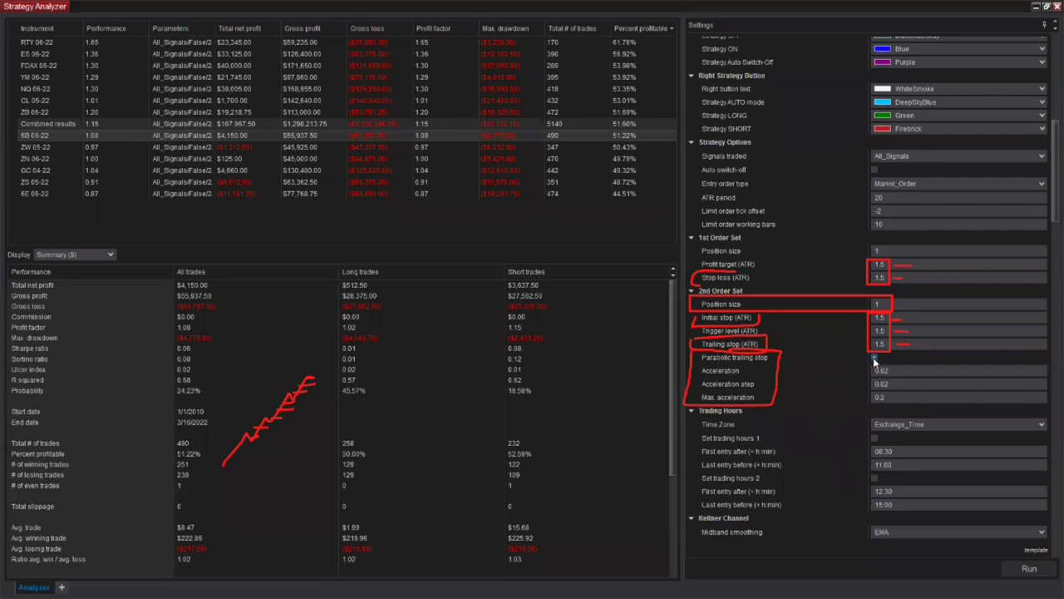
{"action": "left_click", "coordinate": [874, 358]}
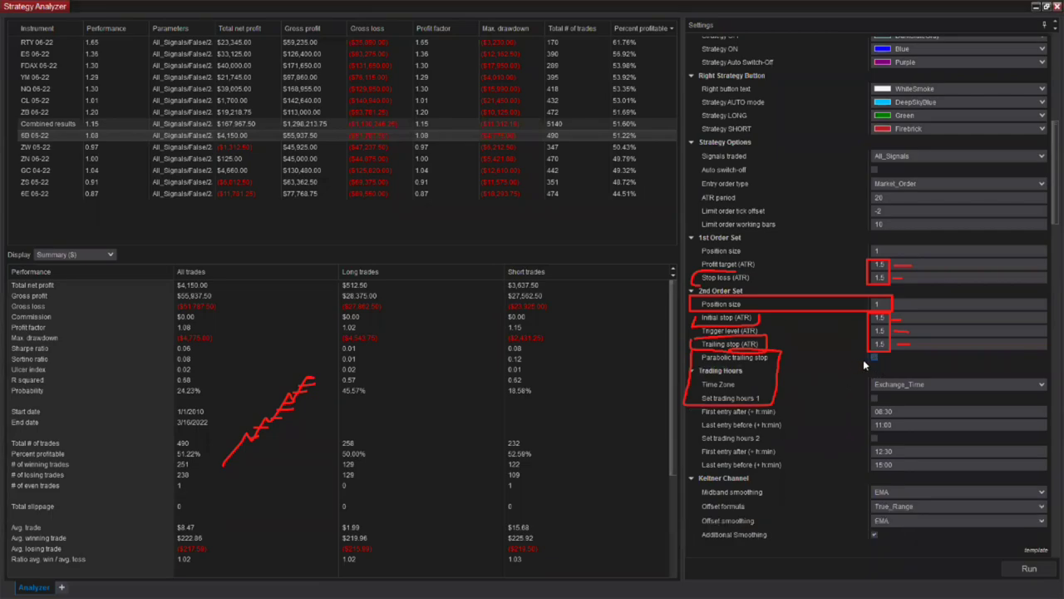
{"action": "left_click", "coordinate": [716, 358]}
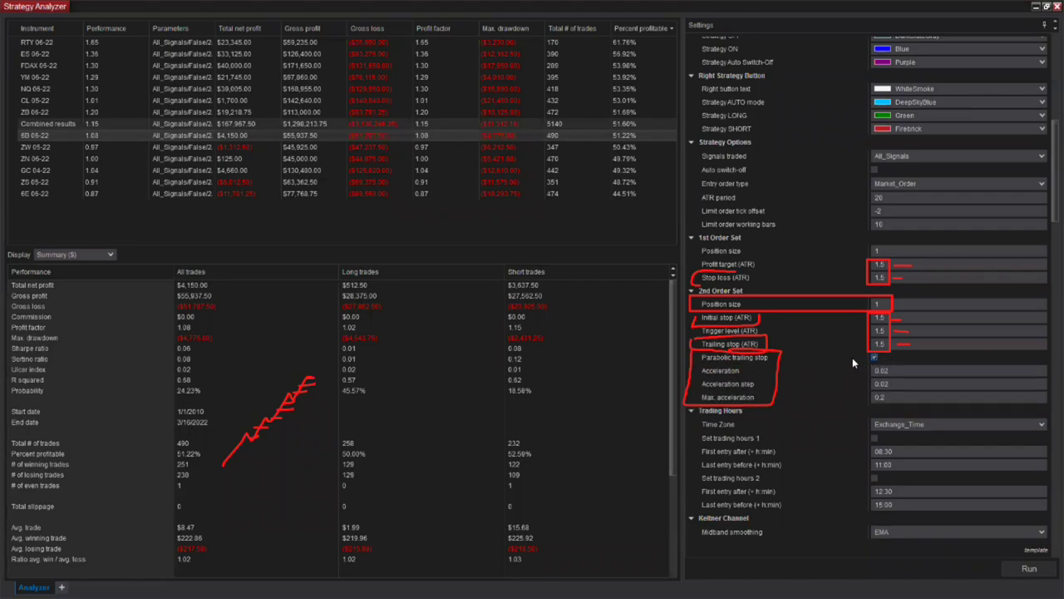
{"action": "left_click", "coordinate": [819, 358]}
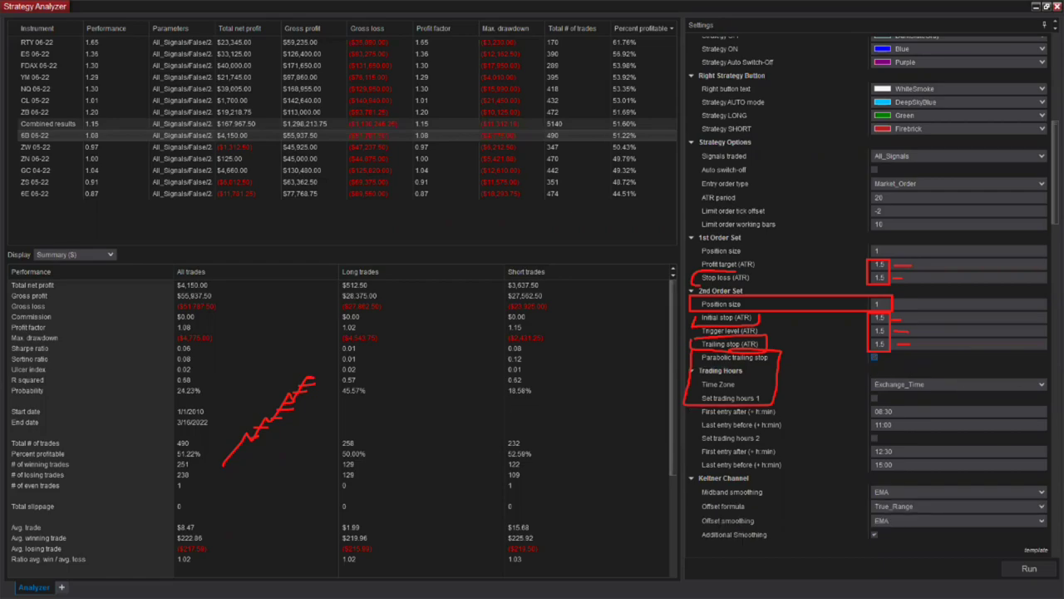
{"action": "key", "text": "Escape"}
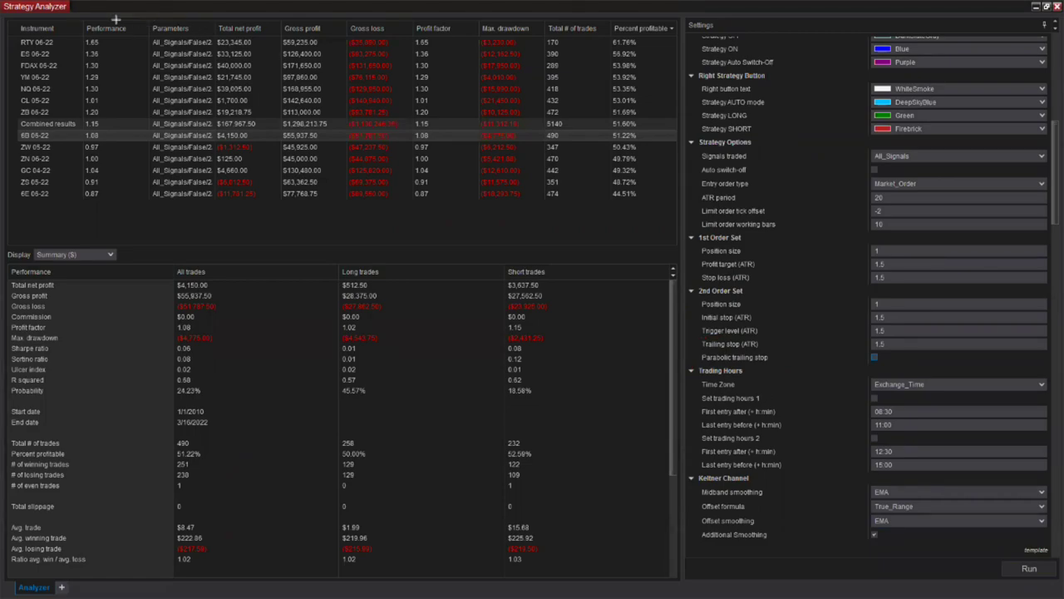
- Box the RTY–NQ rows, their names and Percent profitable values, and the order set value fields
{"action": "mouse_move", "coordinate": [14, 35]}
{"action": "left_mouse_down"}
{"action": "mouse_move", "coordinate": [104, 62]}
{"action": "mouse_move", "coordinate": [344, 94]}
{"action": "mouse_move", "coordinate": [661, 95]}
{"action": "left_mouse_up"}
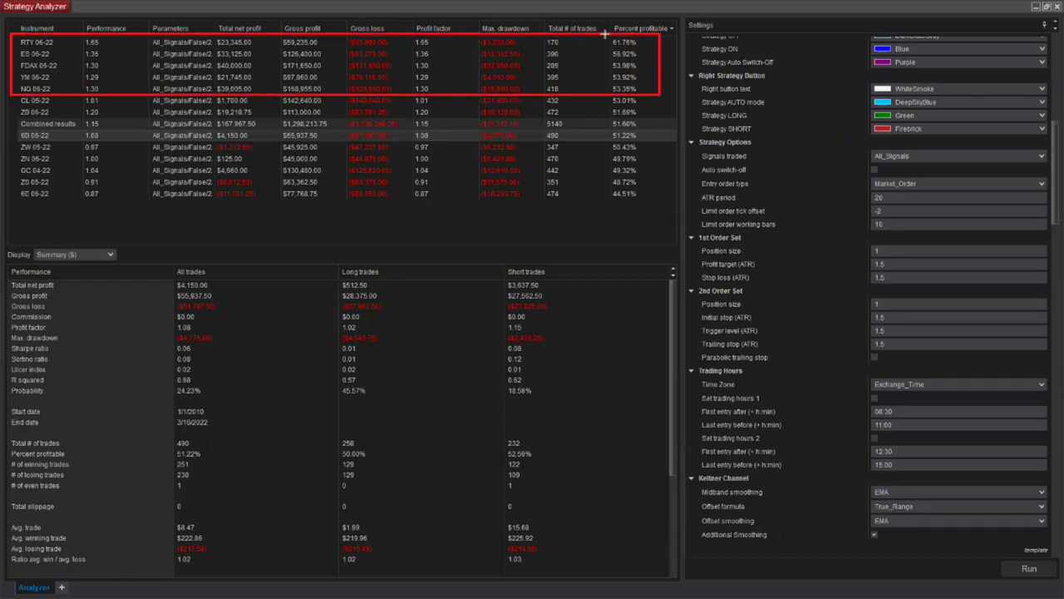
{"action": "mouse_move", "coordinate": [604, 35]}
{"action": "left_mouse_down"}
{"action": "mouse_move", "coordinate": [621, 91]}
{"action": "mouse_move", "coordinate": [653, 94]}
{"action": "left_mouse_up"}
{"action": "mouse_move", "coordinate": [15, 35]}
{"action": "left_mouse_down"}
{"action": "mouse_move", "coordinate": [64, 35]}
{"action": "mouse_move", "coordinate": [67, 94]}
{"action": "left_mouse_up"}
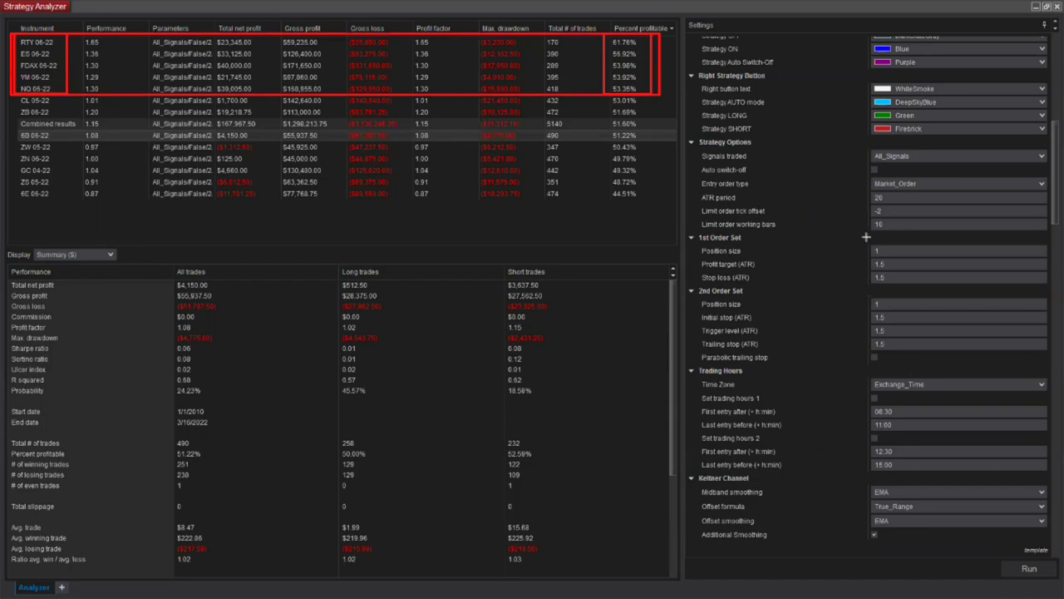
{"action": "mouse_move", "coordinate": [861, 236]}
{"action": "left_mouse_down"}
{"action": "mouse_move", "coordinate": [895, 274]}
{"action": "mouse_move", "coordinate": [895, 350]}
{"action": "left_mouse_up"}
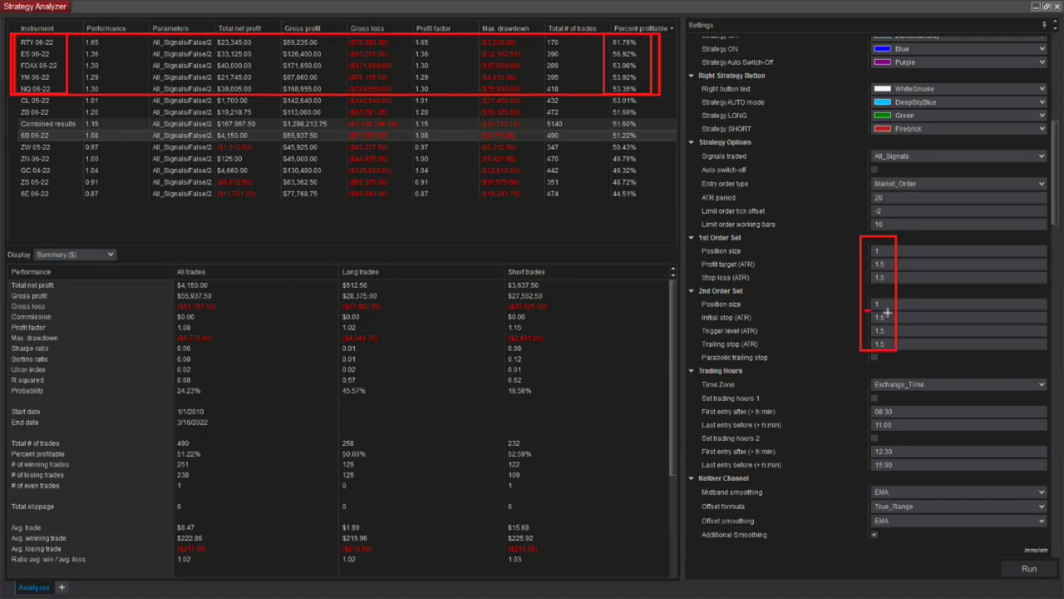
{"action": "left_click_drag", "start_coordinate": [864, 309], "coordinate": [893, 349]}
- Re-run the backtest, sort descending by Percent profitable, and box the top four rows RTY–YM and their percentages
{"action": "left_click", "coordinate": [1027, 569]}
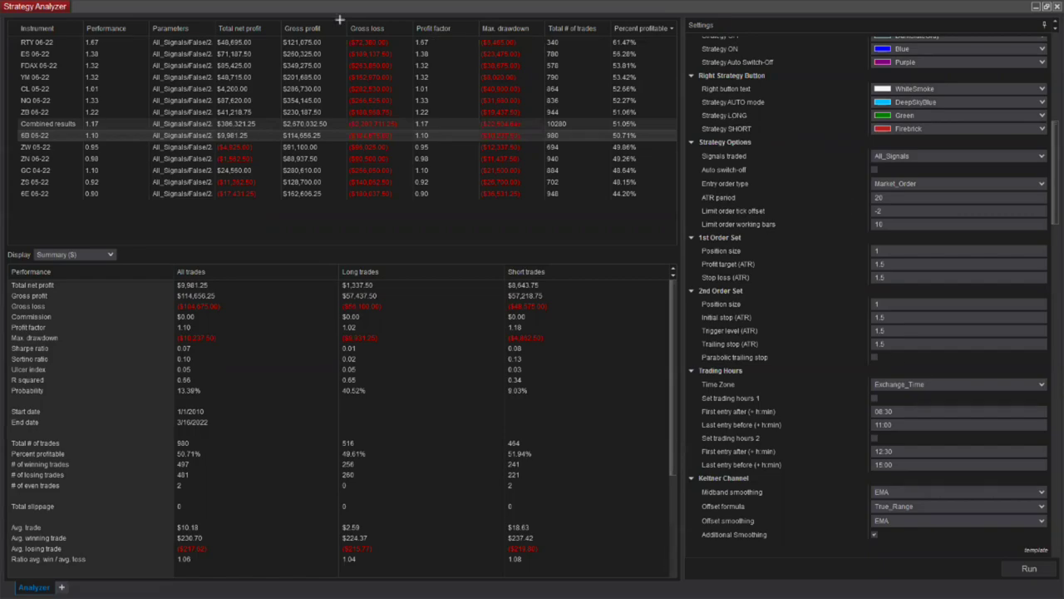
{"action": "mouse_move", "coordinate": [139, 66]}
{"action": "left_mouse_down"}
{"action": "mouse_move", "coordinate": [375, 92]}
{"action": "mouse_move", "coordinate": [657, 83]}
{"action": "left_mouse_up"}
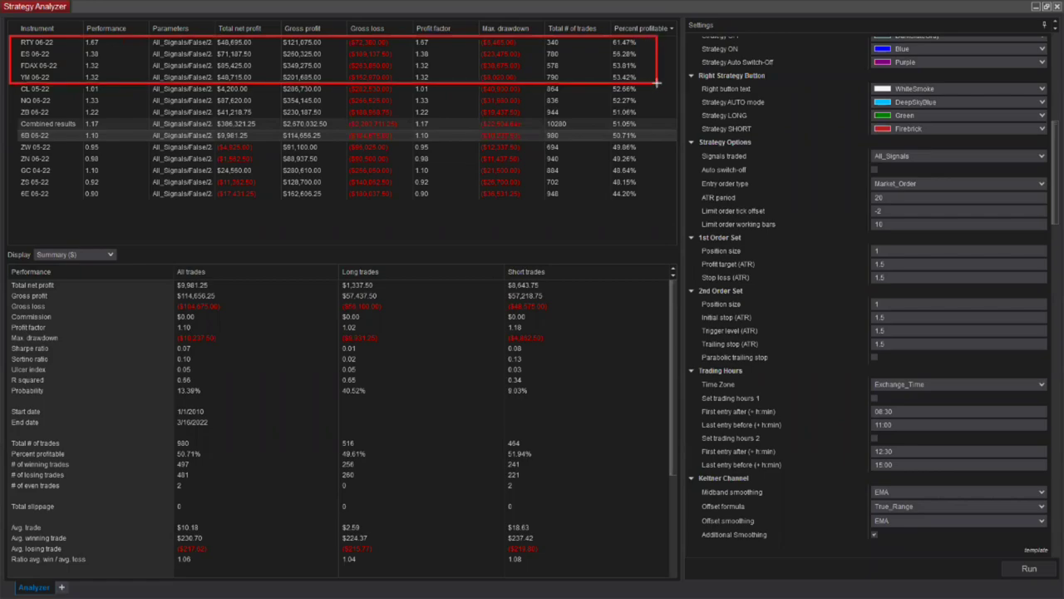
{"action": "left_click", "coordinate": [628, 29]}
{"action": "left_click", "coordinate": [628, 30]}
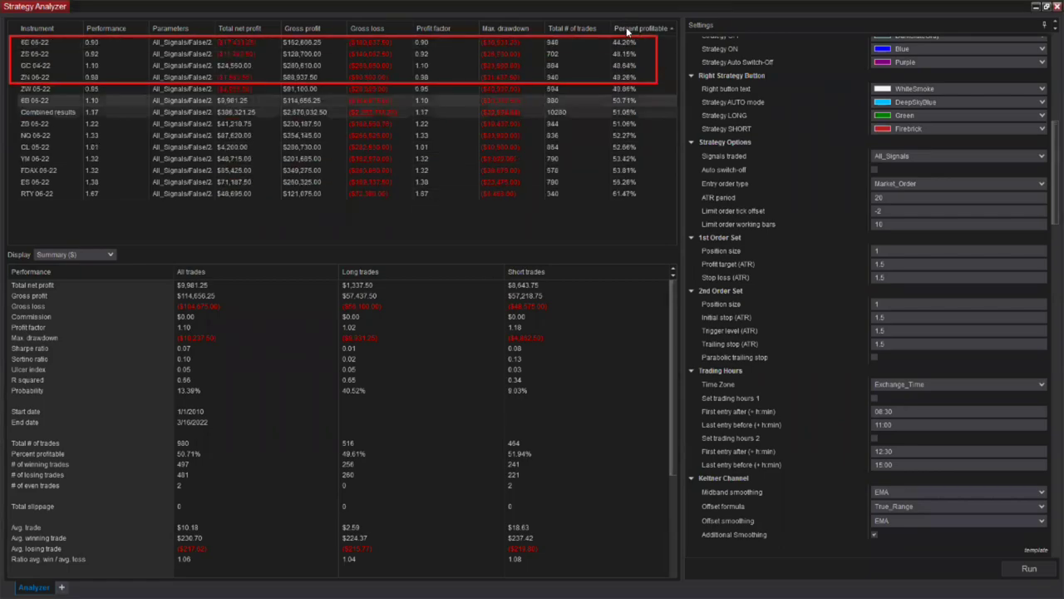
{"action": "left_click", "coordinate": [634, 30]}
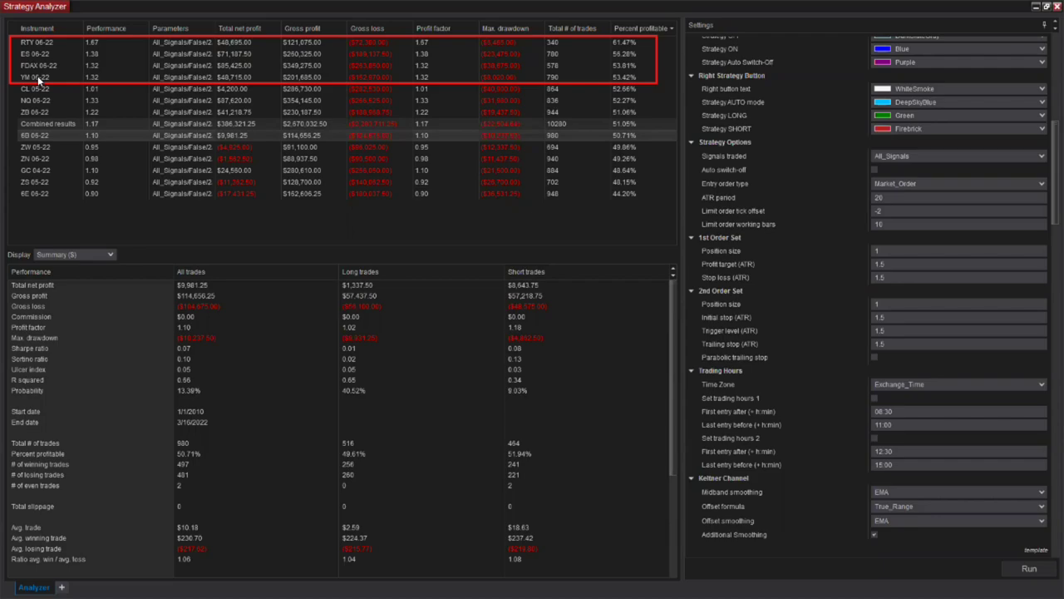
{"action": "left_click", "coordinate": [222, 53]}
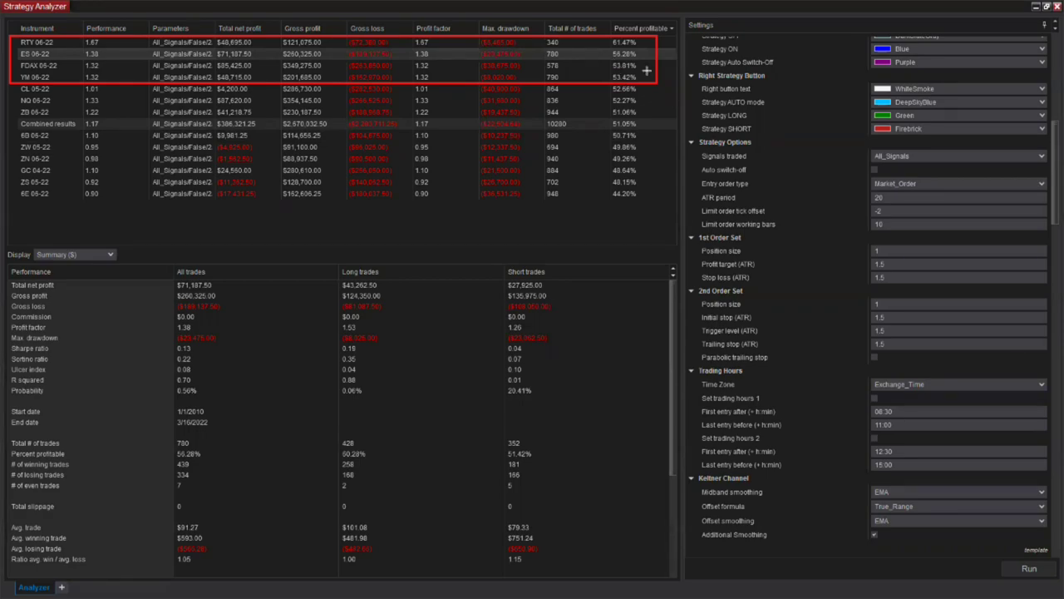
{"action": "left_click_drag", "start_coordinate": [604, 35], "coordinate": [655, 83]}
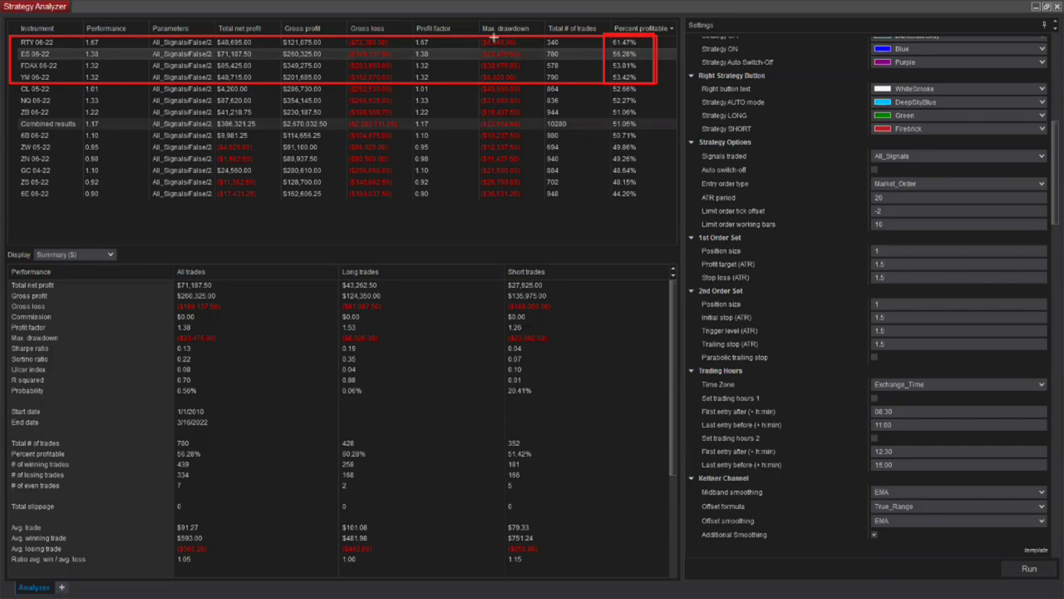
- Box the Max. drawdown values of the top four rows, RTY through YM
{"action": "mouse_move", "coordinate": [476, 37]}
{"action": "left_mouse_down"}
{"action": "mouse_move", "coordinate": [527, 72]}
{"action": "mouse_move", "coordinate": [526, 83]}
{"action": "left_mouse_up"}
- Add red boxes around the Max. drawdown heading and the RTY, FDAX and YM drawdown cells
{"action": "left_click_drag", "start_coordinate": [473, 17], "coordinate": [535, 83]}
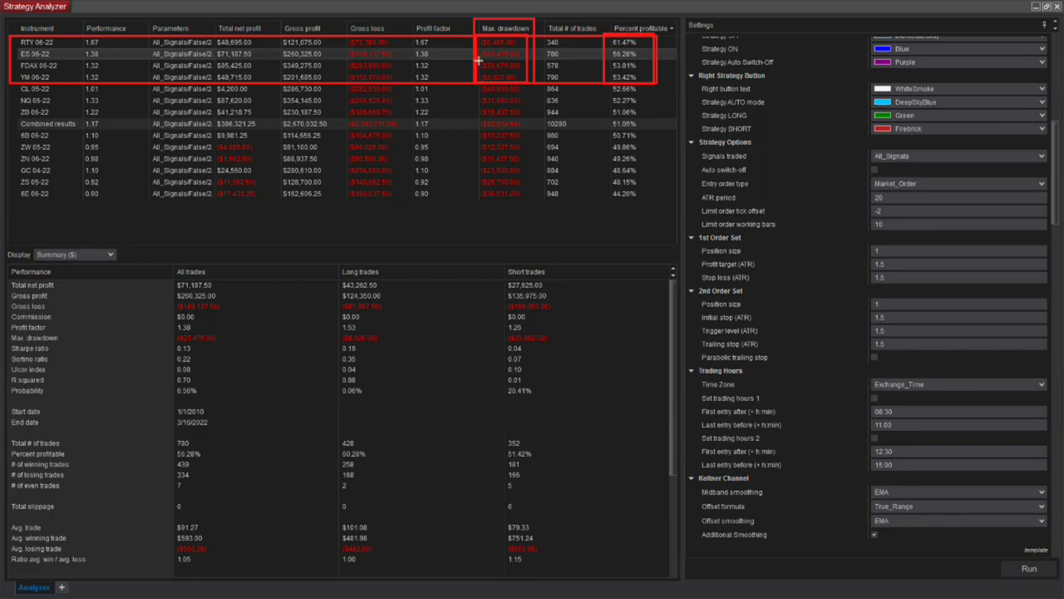
{"action": "left_click_drag", "start_coordinate": [477, 59], "coordinate": [523, 71]}
{"action": "left_click_drag", "start_coordinate": [479, 38], "coordinate": [520, 49]}
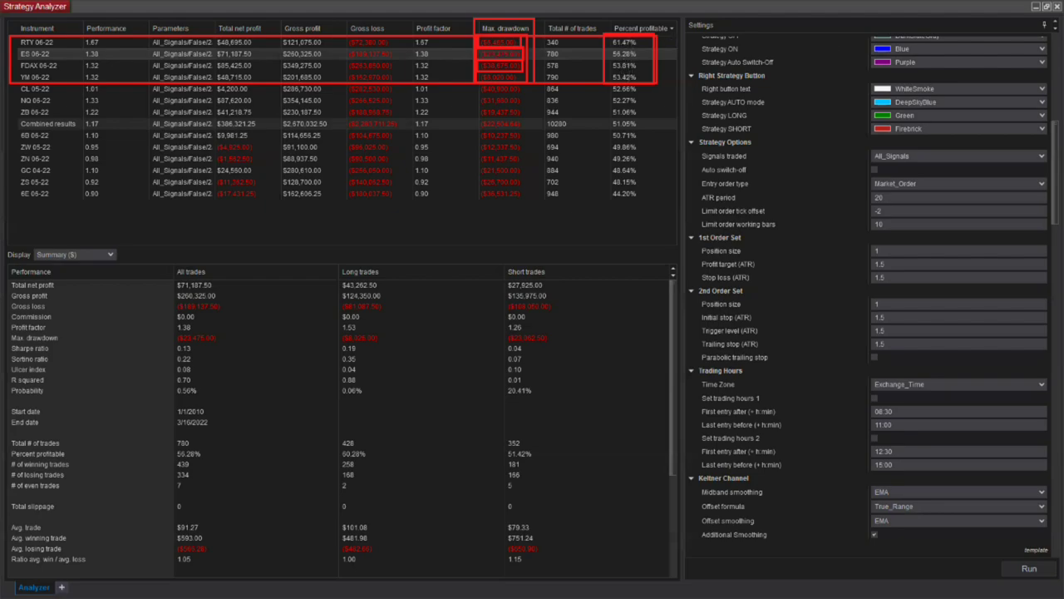
- Clear the annotations and enable the parabolic trailing stop (acceleration 0.02, step 0.02, max 0.2)
{"action": "key", "text": "Escape"}
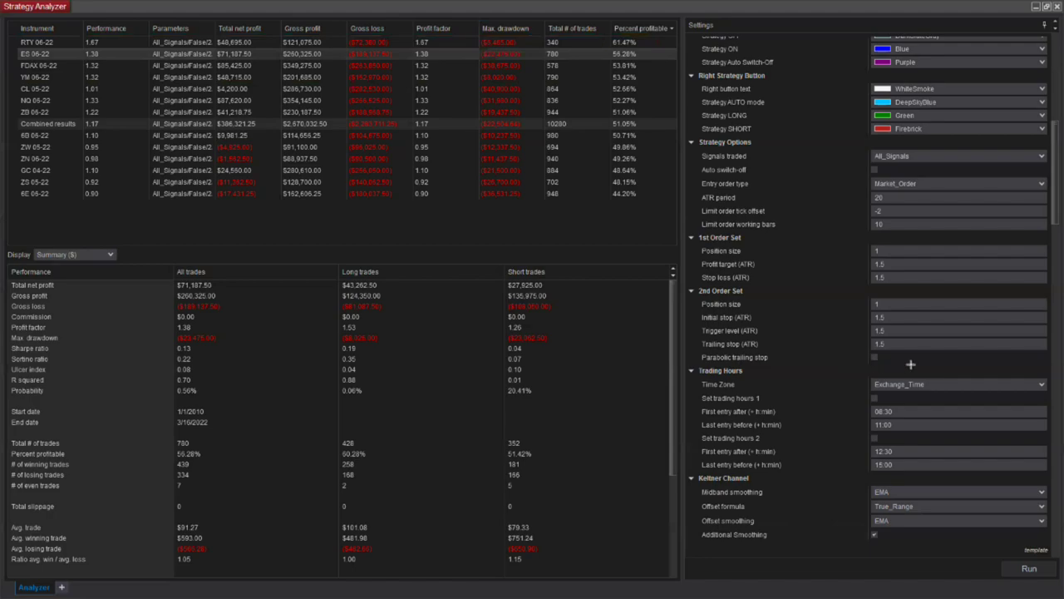
{"action": "left_click", "coordinate": [875, 357]}
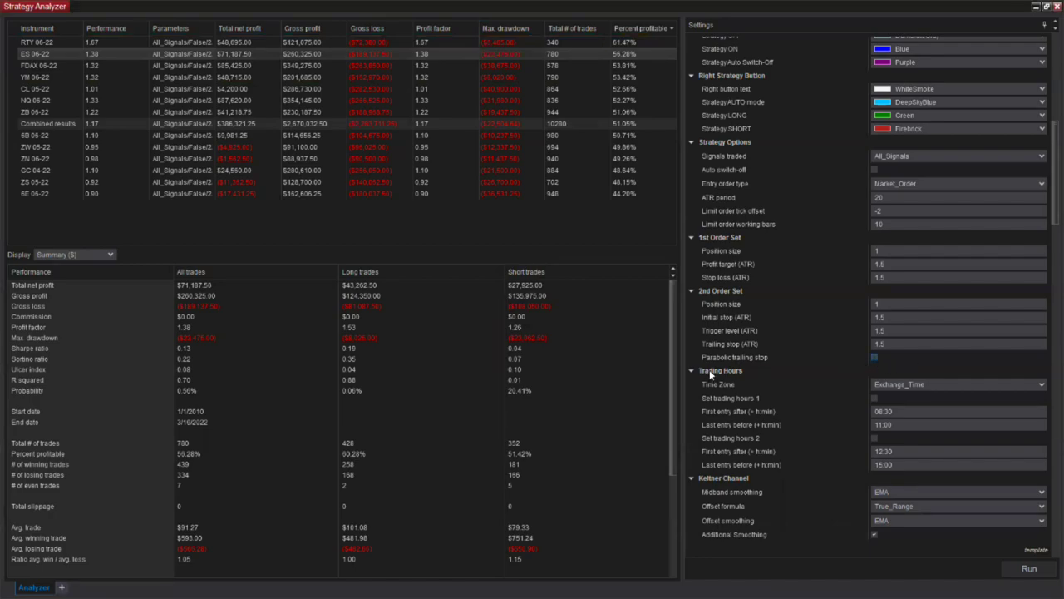
{"action": "left_click", "coordinate": [874, 357]}
{"action": "left_click", "coordinate": [874, 358]}
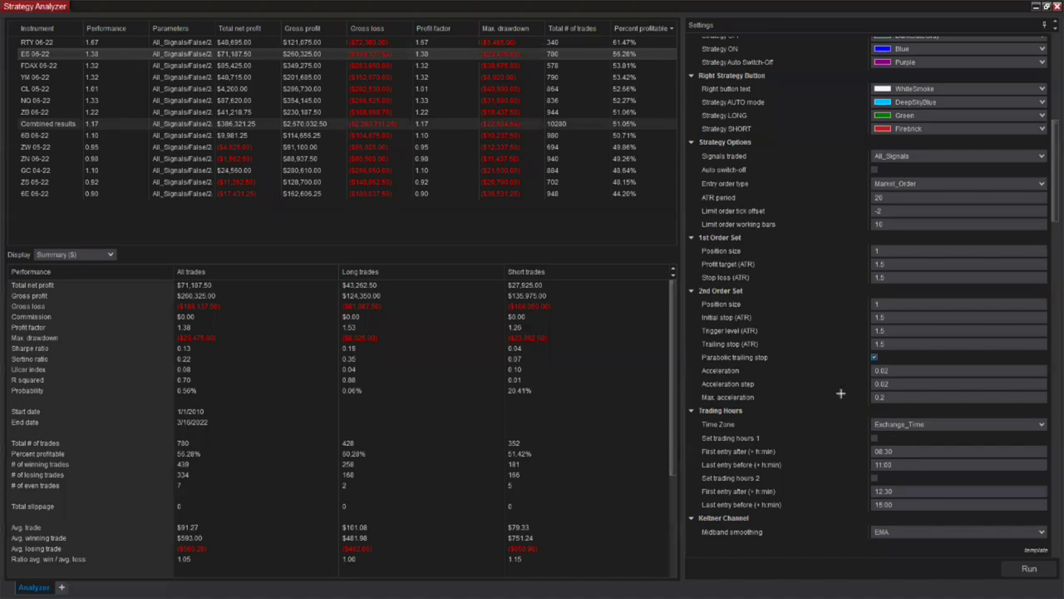
- Box the parabolic trailing stop rows and acceleration values in red, then draw an arrow over the summary
{"action": "left_click_drag", "start_coordinate": [692, 352], "coordinate": [1050, 405]}
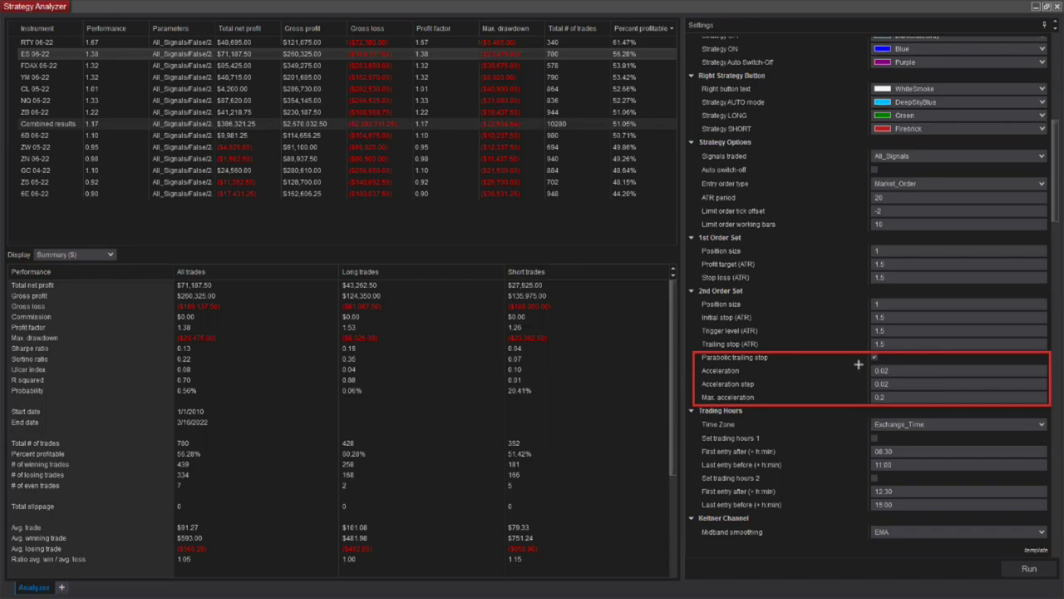
{"action": "left_click_drag", "start_coordinate": [861, 366], "coordinate": [896, 404]}
{"action": "mouse_move", "coordinate": [237, 439]}
{"action": "left_mouse_down"}
{"action": "mouse_move", "coordinate": [263, 397]}
{"action": "mouse_move", "coordinate": [325, 347]}
{"action": "left_mouse_up"}
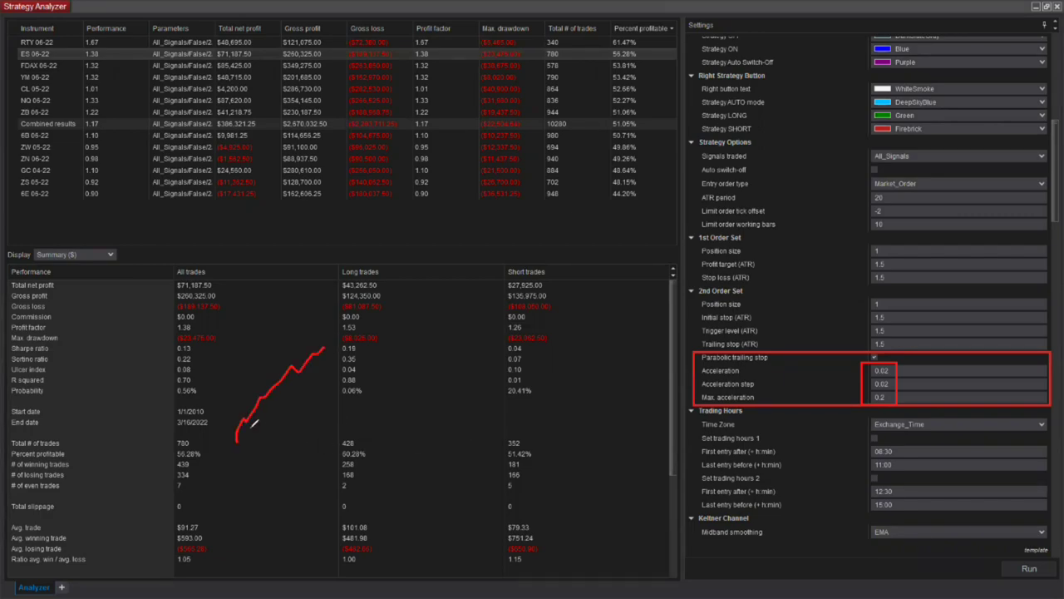
{"action": "left_click_drag", "start_coordinate": [243, 437], "coordinate": [254, 438]}
{"action": "left_click_drag", "start_coordinate": [266, 410], "coordinate": [284, 395]}
{"action": "left_click_drag", "start_coordinate": [270, 393], "coordinate": [292, 395]}
{"action": "mouse_move", "coordinate": [272, 442]}
{"action": "left_mouse_down"}
{"action": "mouse_move", "coordinate": [272, 409]}
{"action": "mouse_move", "coordinate": [277, 443]}
{"action": "left_mouse_up"}
- Clear old marks, then box the RTY, ES, FDAX and YM rows and the Percent profitable column in red
{"action": "key", "text": "Escape"}
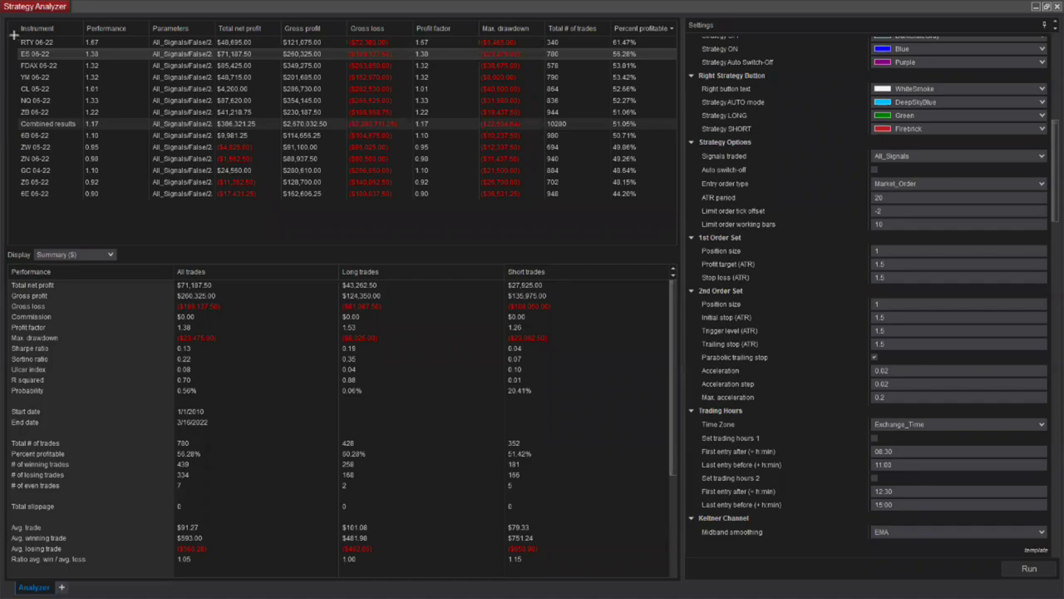
{"action": "mouse_move", "coordinate": [13, 35]}
{"action": "left_mouse_down"}
{"action": "mouse_move", "coordinate": [134, 67]}
{"action": "mouse_move", "coordinate": [667, 82]}
{"action": "left_mouse_up"}
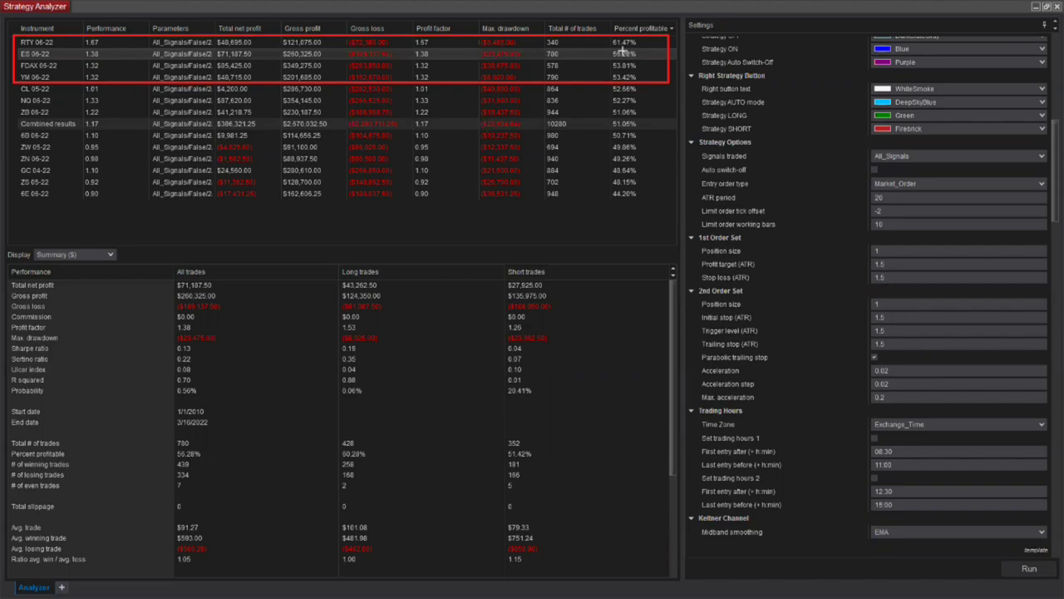
{"action": "mouse_move", "coordinate": [605, 18]}
{"action": "left_mouse_down"}
{"action": "mouse_move", "coordinate": [611, 199]}
{"action": "mouse_move", "coordinate": [674, 204]}
{"action": "left_mouse_up"}
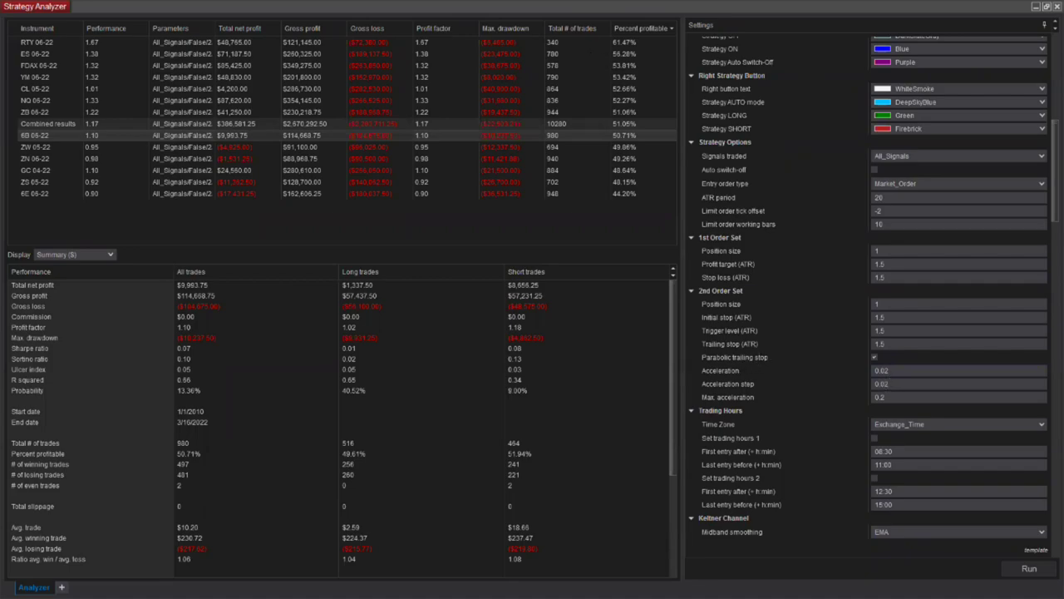
{"action": "left_click_drag", "start_coordinate": [15, 32], "coordinate": [332, 91]}
{"action": "left_click_drag", "start_coordinate": [402, 94], "coordinate": [653, 83]}
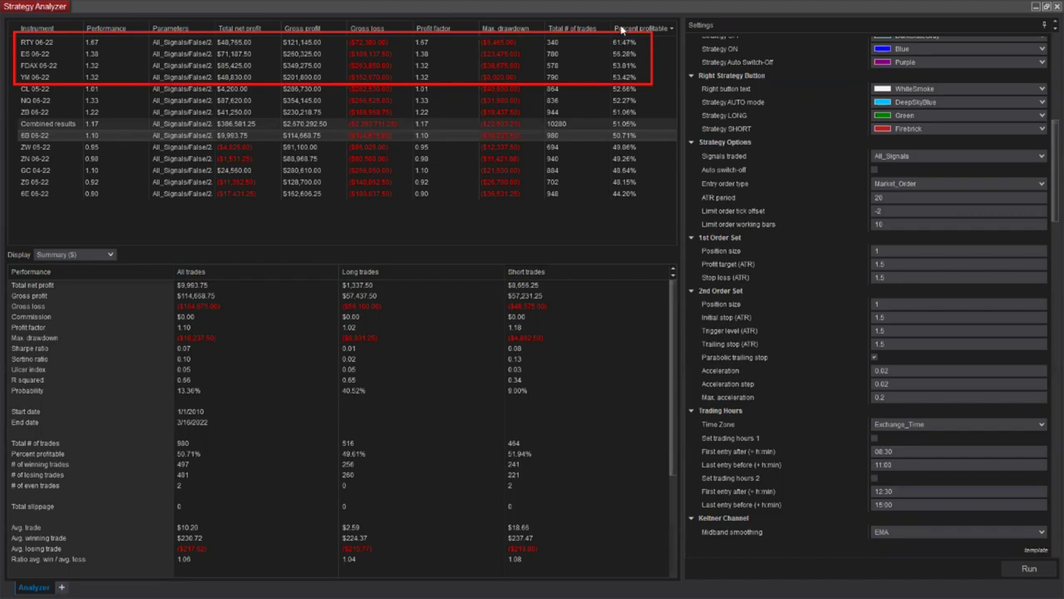
{"action": "left_click", "coordinate": [622, 30]}
{"action": "left_click", "coordinate": [622, 30]}
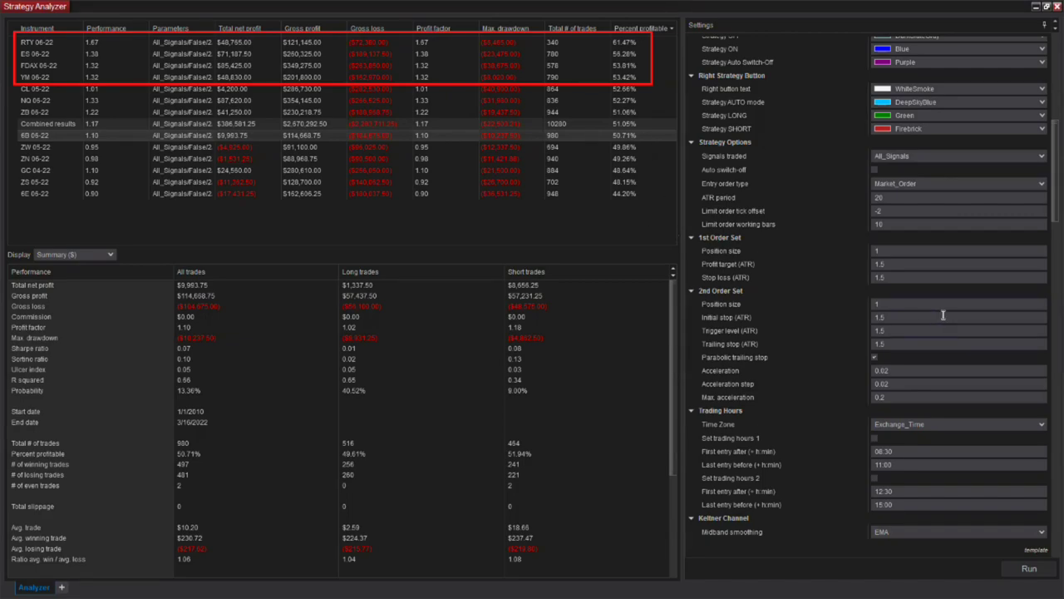
{"action": "scroll", "coordinate": [949, 415], "scroll_direction": "down", "scroll_amount": 9}
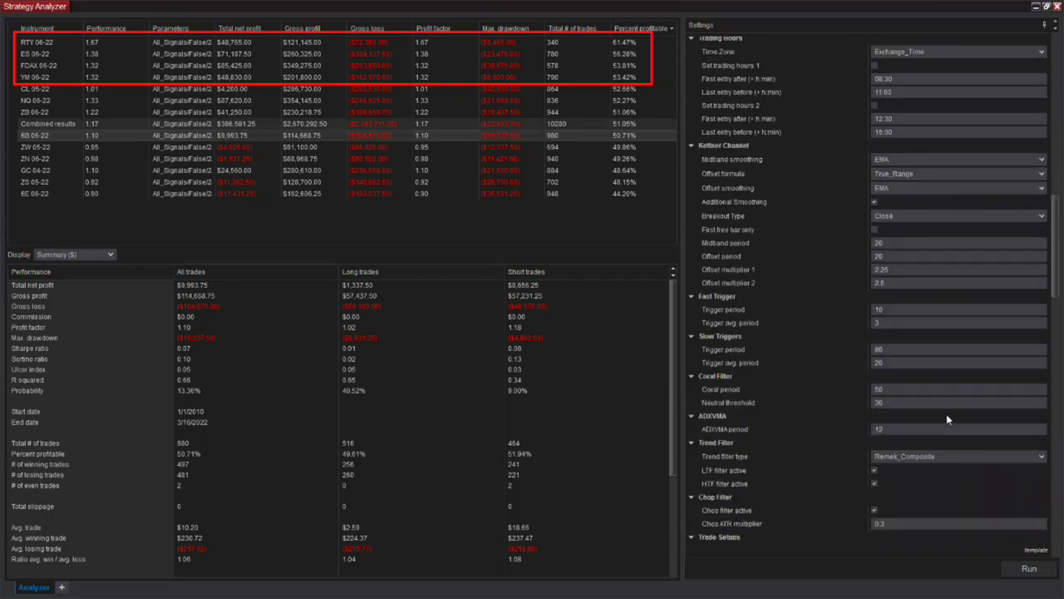
{"action": "scroll", "coordinate": [946, 421], "scroll_direction": "down", "scroll_amount": 6}
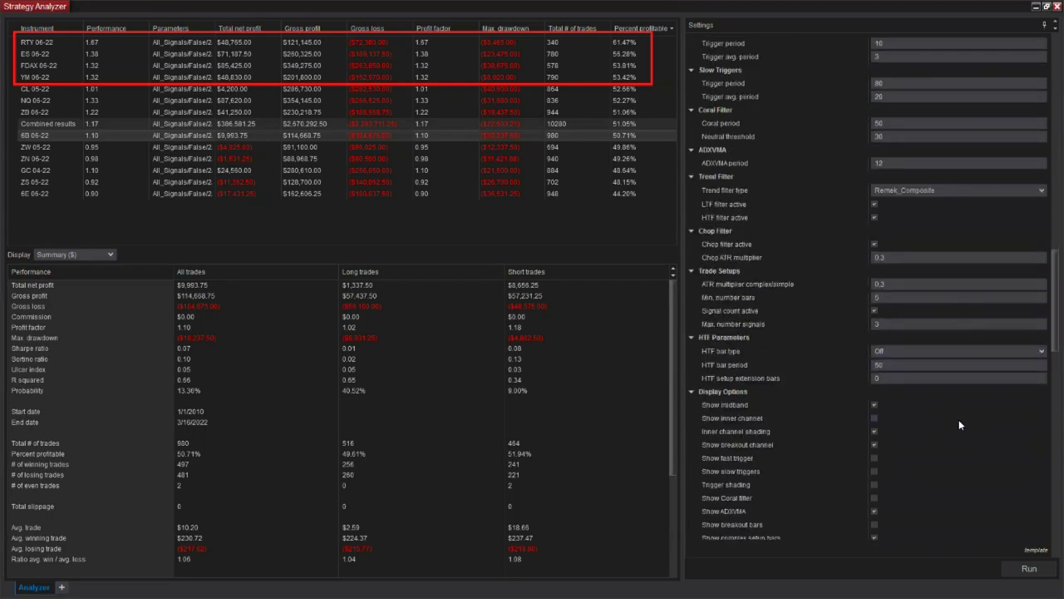
{"action": "scroll", "coordinate": [959, 419], "scroll_direction": "up", "scroll_amount": 16}
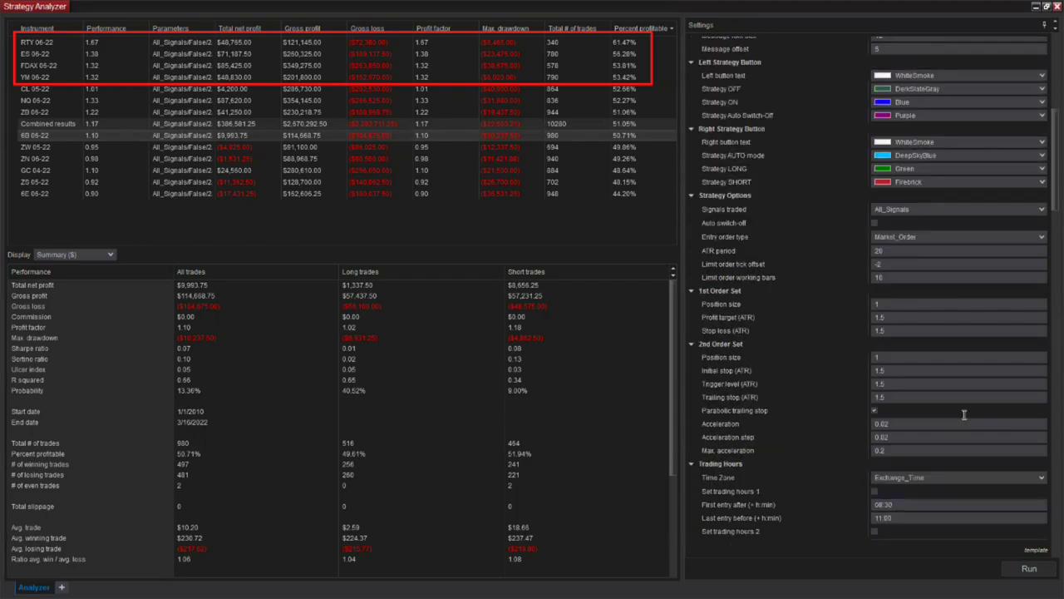
{"action": "scroll", "coordinate": [963, 416], "scroll_direction": "up", "scroll_amount": 4}
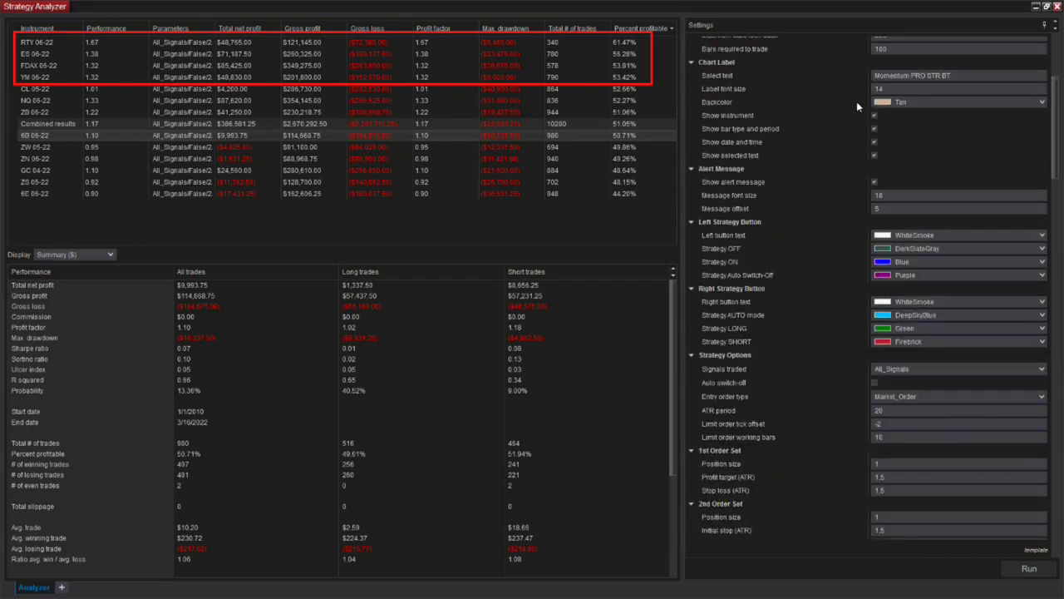
{"action": "scroll", "coordinate": [856, 101], "scroll_direction": "up", "scroll_amount": 5}
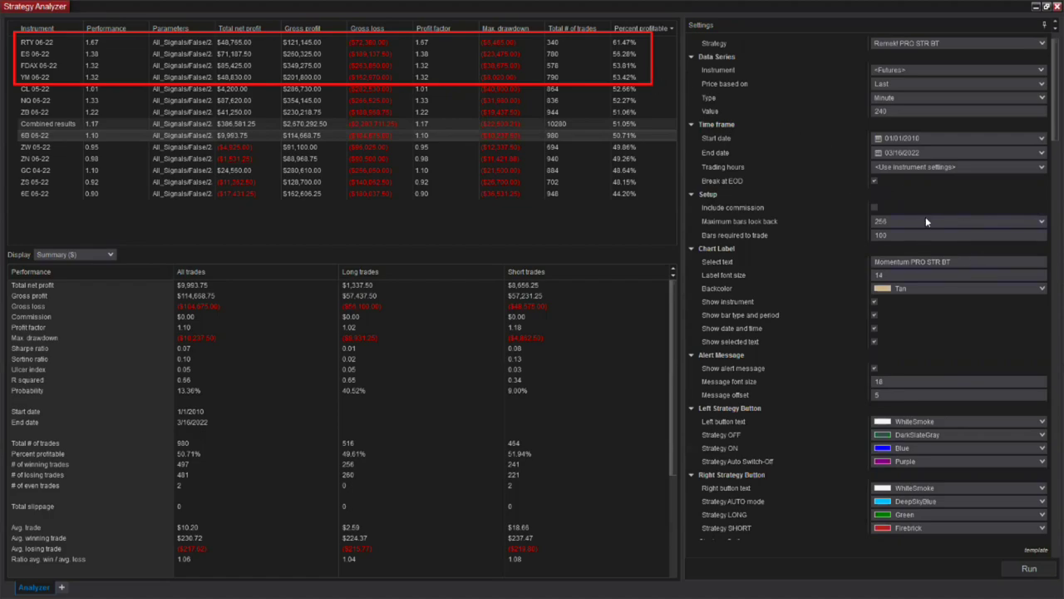
{"action": "scroll", "coordinate": [956, 331], "scroll_direction": "down", "scroll_amount": 9}
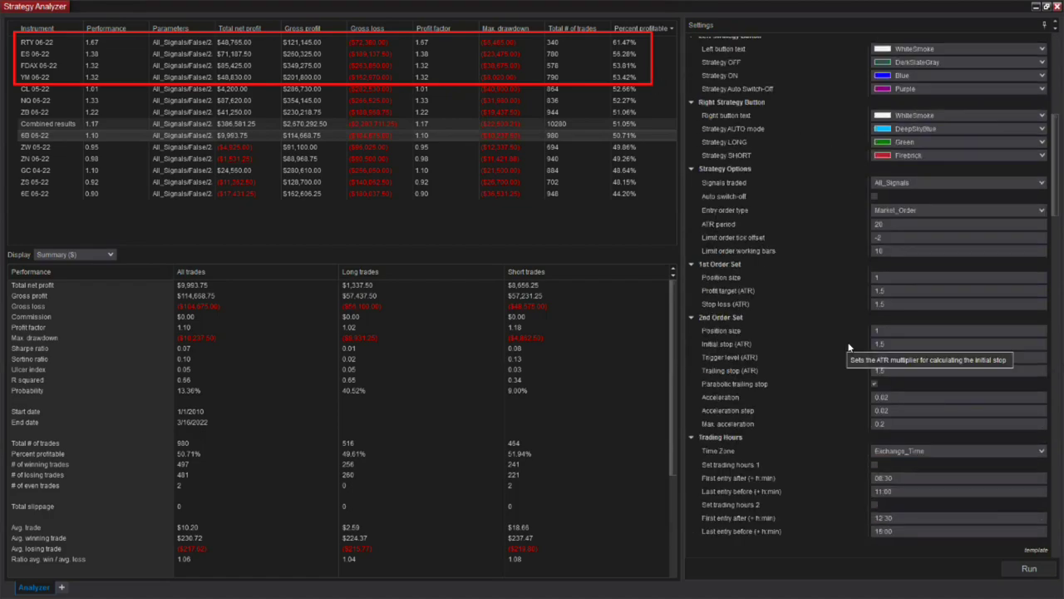
{"action": "scroll", "coordinate": [849, 345], "scroll_direction": "down", "scroll_amount": 5}
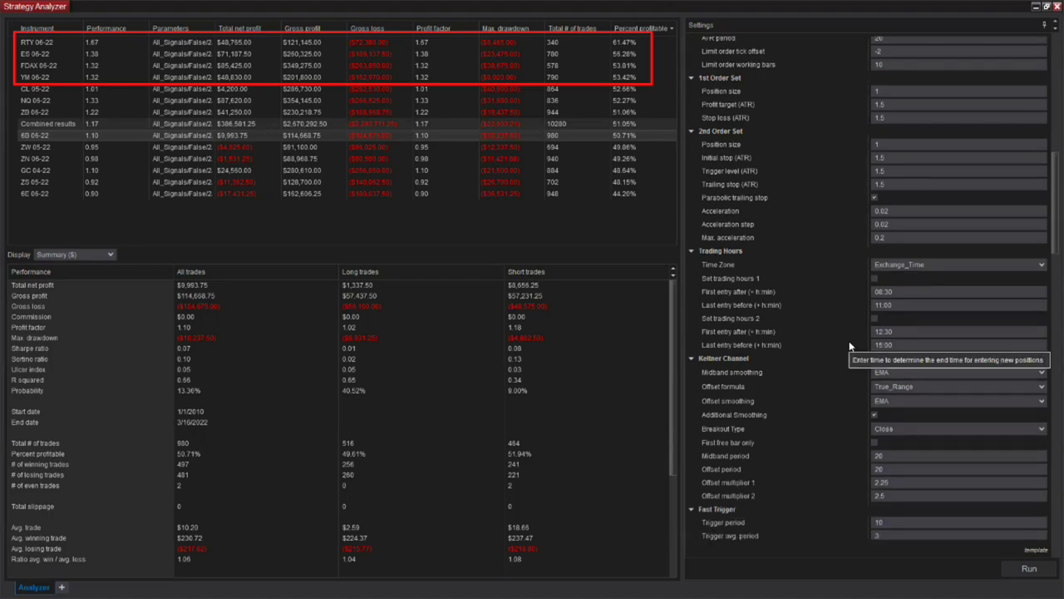
{"action": "scroll", "coordinate": [849, 345], "scroll_direction": "up", "scroll_amount": 8}
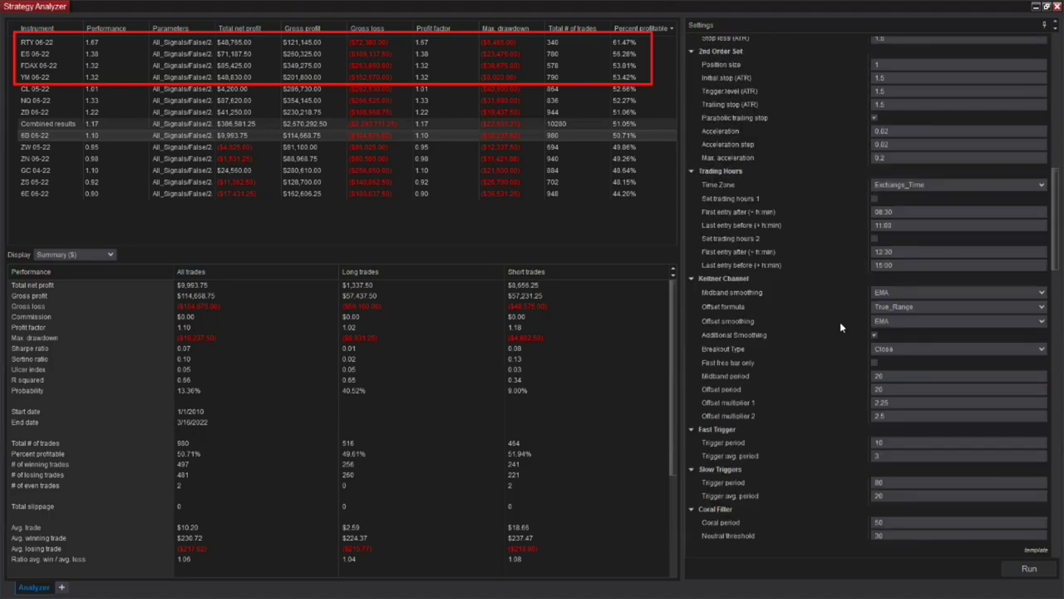
{"action": "scroll", "coordinate": [852, 304], "scroll_direction": "up", "scroll_amount": 6}
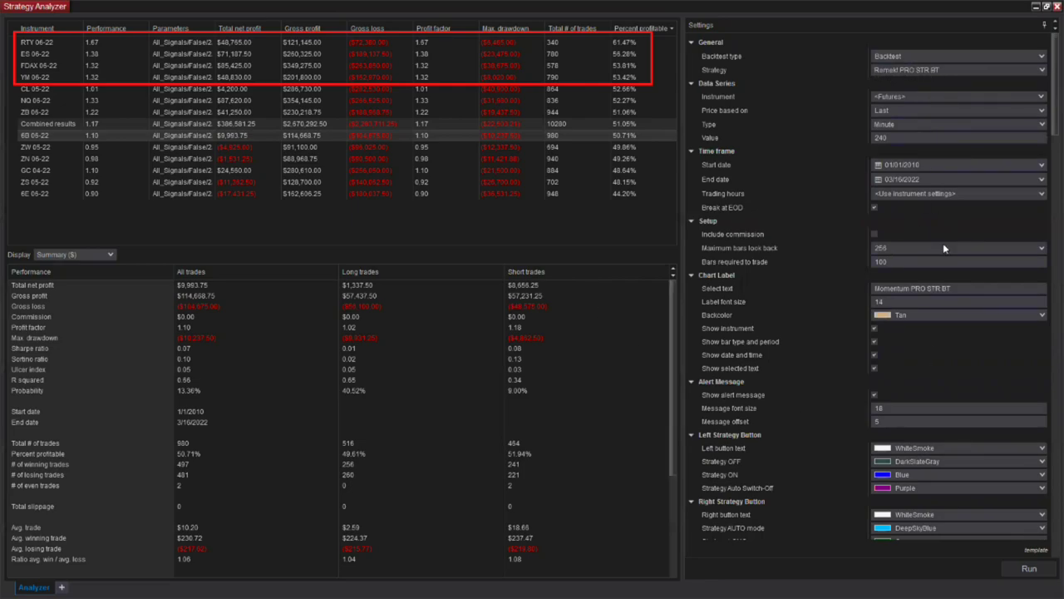
{"action": "scroll", "coordinate": [920, 336], "scroll_direction": "down", "scroll_amount": 3}
{"action": "scroll", "coordinate": [922, 337], "scroll_direction": "down", "scroll_amount": 15}
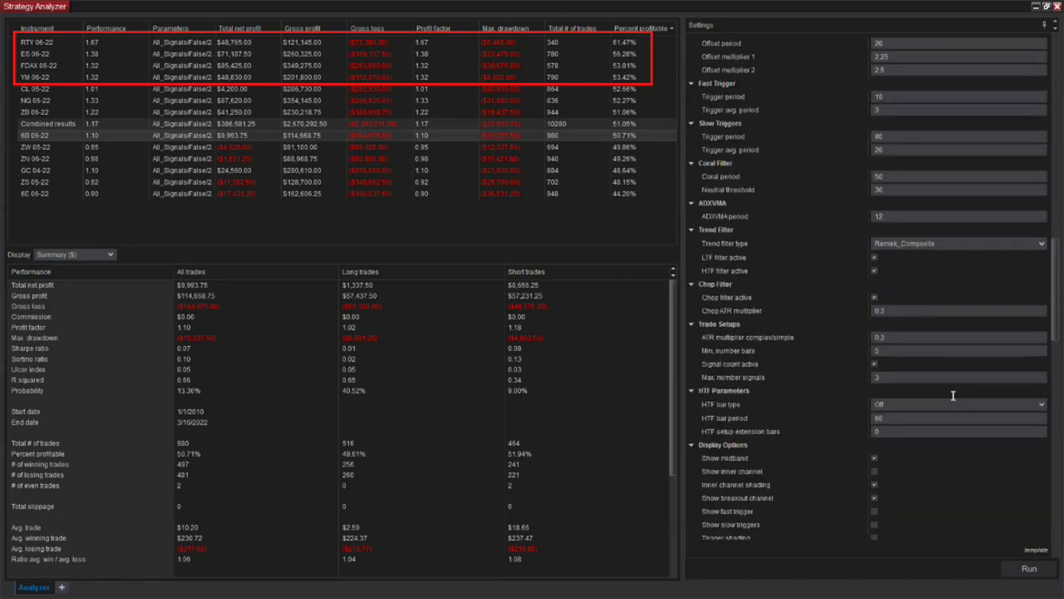
{"action": "scroll", "coordinate": [960, 411], "scroll_direction": "down", "scroll_amount": 5}
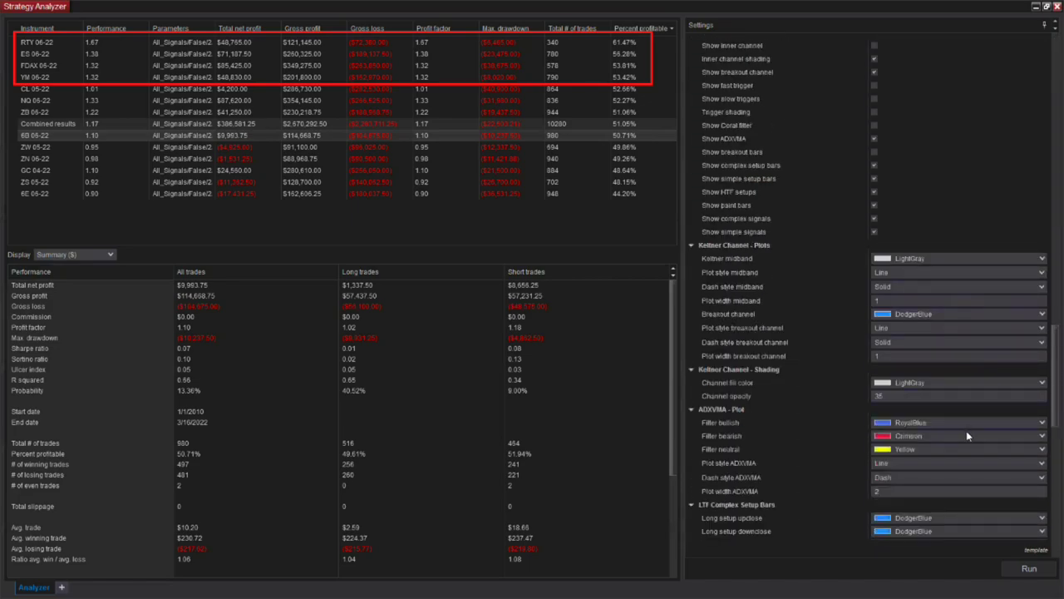
{"action": "scroll", "coordinate": [968, 439], "scroll_direction": "down", "scroll_amount": 10}
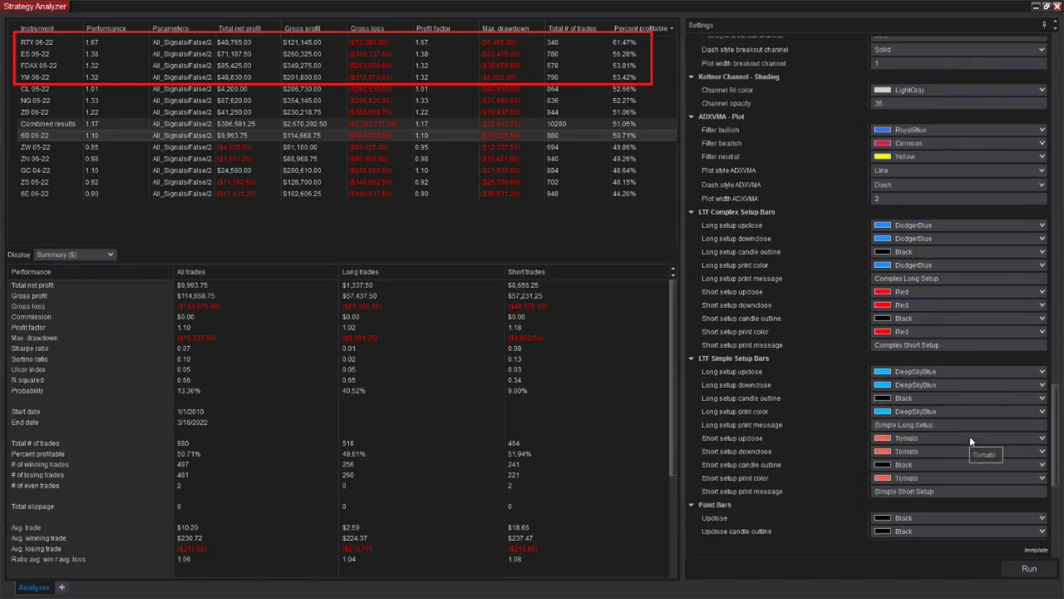
{"action": "scroll", "coordinate": [971, 442], "scroll_direction": "down", "scroll_amount": 5}
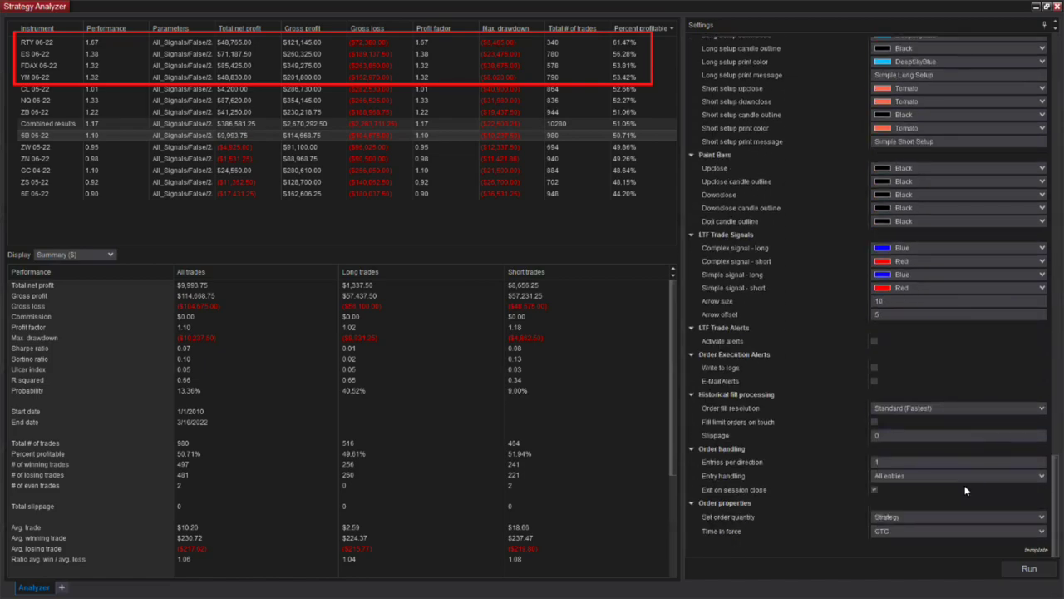
{"action": "scroll", "coordinate": [964, 490], "scroll_direction": "up", "scroll_amount": 15}
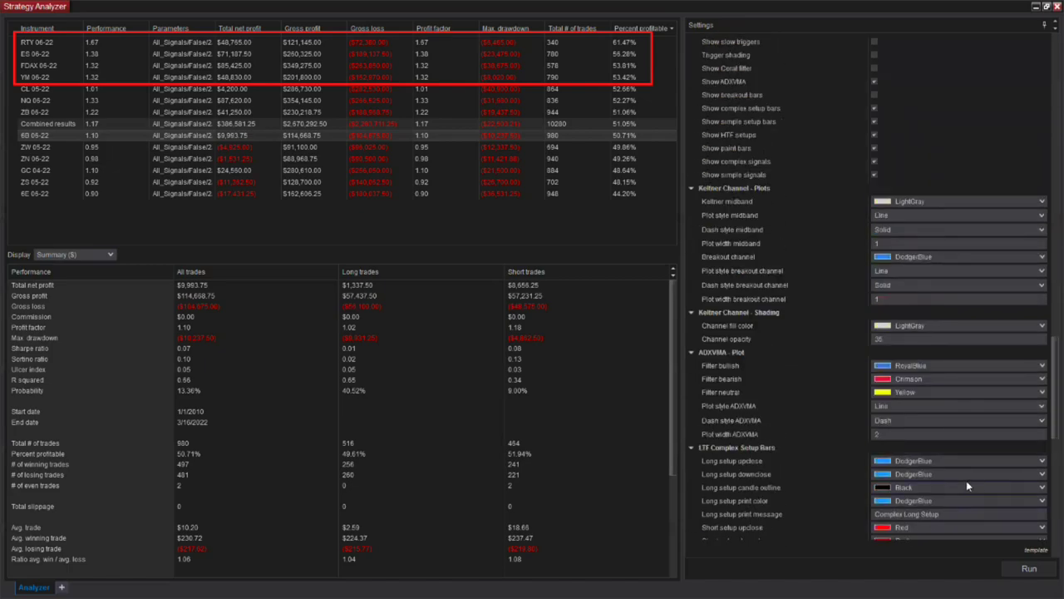
{"action": "scroll", "coordinate": [966, 480], "scroll_direction": "up", "scroll_amount": 13}
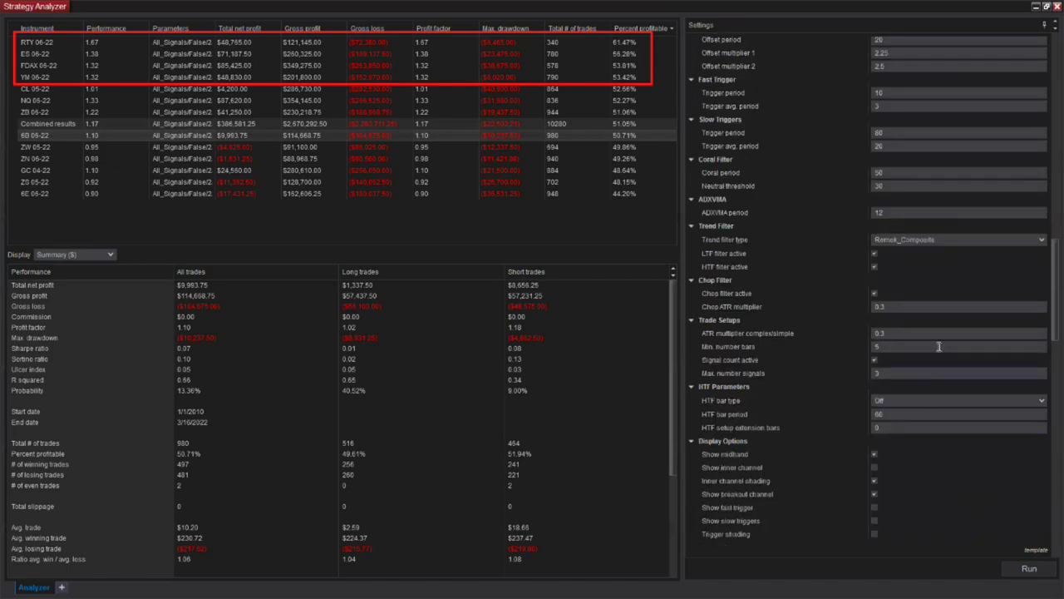
{"action": "scroll", "coordinate": [926, 261], "scroll_direction": "up", "scroll_amount": 13}
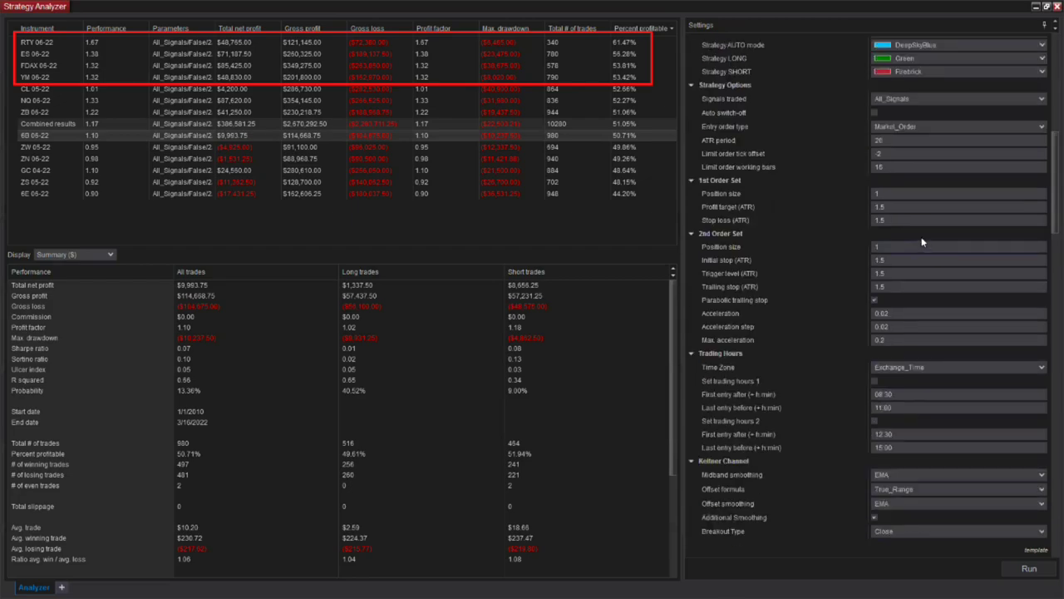
{"action": "scroll", "coordinate": [921, 242], "scroll_direction": "up", "scroll_amount": 13}
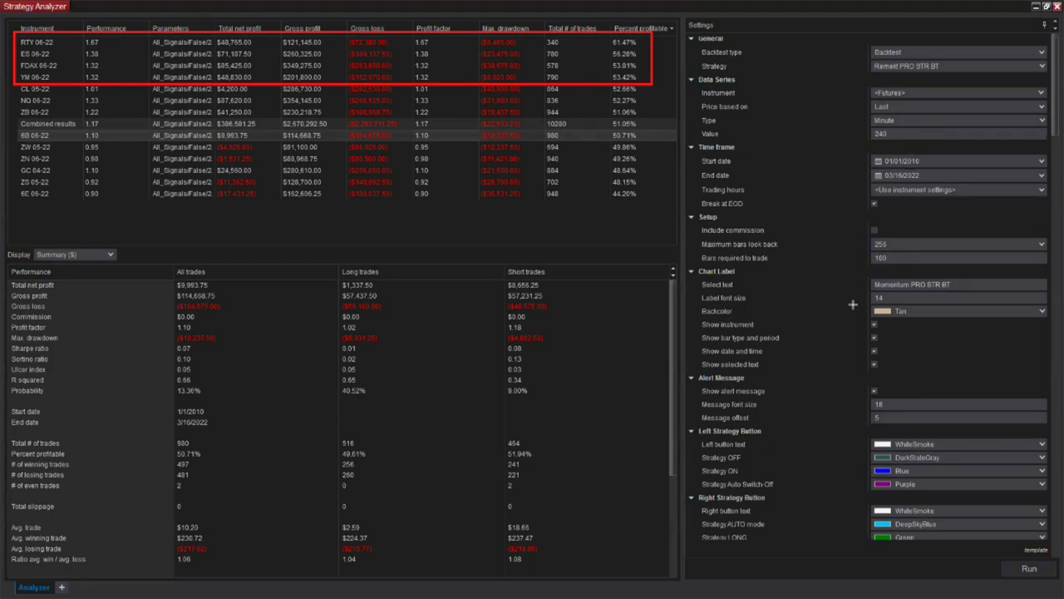
- Box the top four Max. drawdown values and the Remek PRO STR BT strategy, link them, and mark RTY–YM
{"action": "left_click_drag", "start_coordinate": [472, 34], "coordinate": [527, 83]}
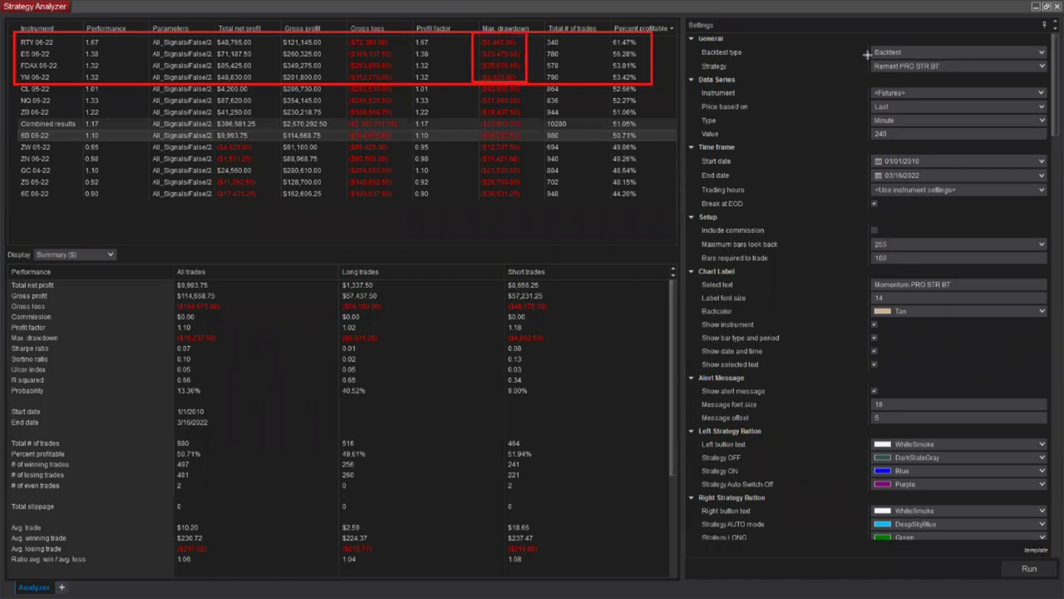
{"action": "left_click_drag", "start_coordinate": [863, 56], "coordinate": [945, 75]}
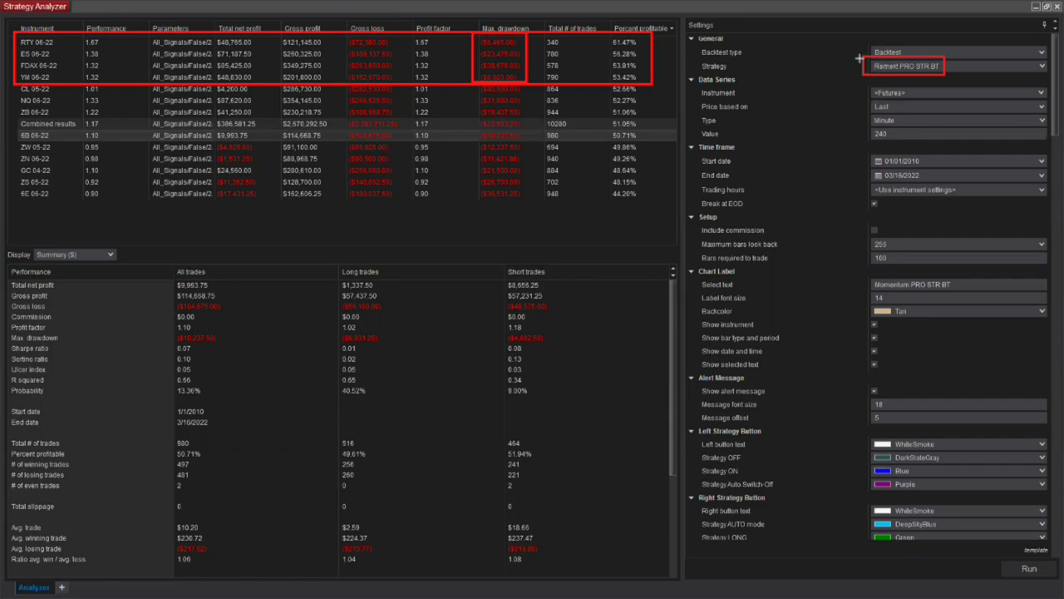
{"action": "left_click_drag", "start_coordinate": [855, 51], "coordinate": [949, 80]}
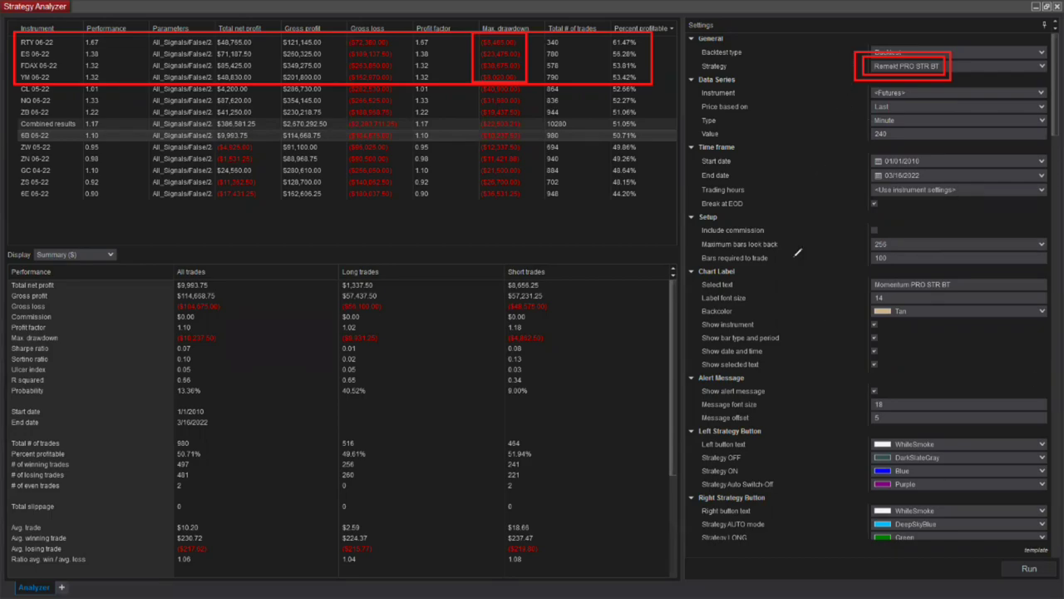
{"action": "mouse_move", "coordinate": [842, 68]}
{"action": "left_mouse_down"}
{"action": "mouse_move", "coordinate": [653, 47]}
{"action": "mouse_move", "coordinate": [642, 57]}
{"action": "mouse_move", "coordinate": [657, 64]}
{"action": "left_mouse_up"}
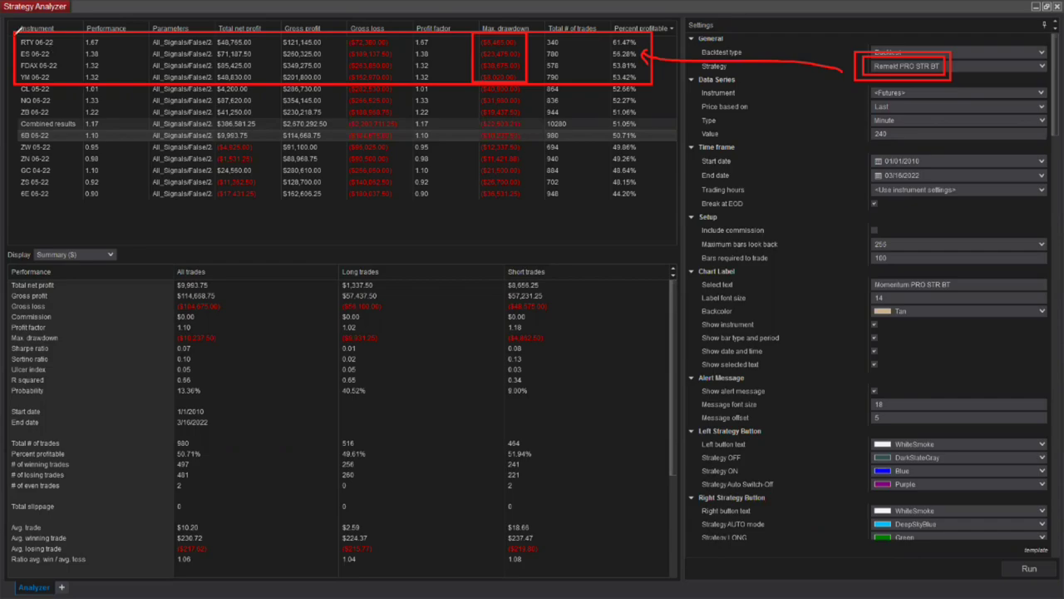
{"action": "mouse_move", "coordinate": [18, 34]}
{"action": "left_mouse_down"}
{"action": "mouse_move", "coordinate": [11, 87]}
{"action": "mouse_move", "coordinate": [79, 47]}
{"action": "mouse_move", "coordinate": [80, 33]}
{"action": "left_mouse_up"}
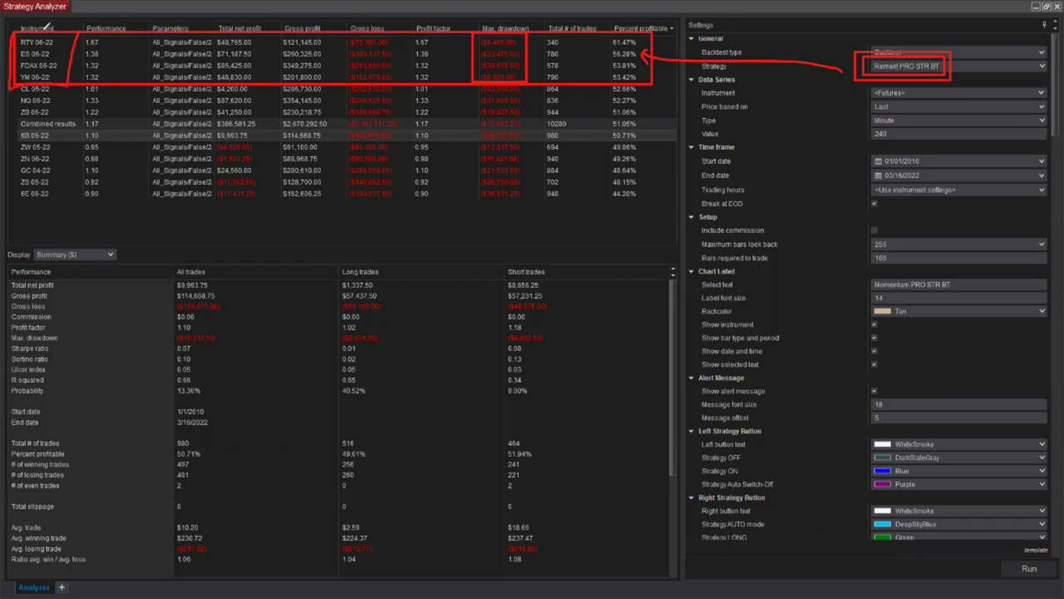